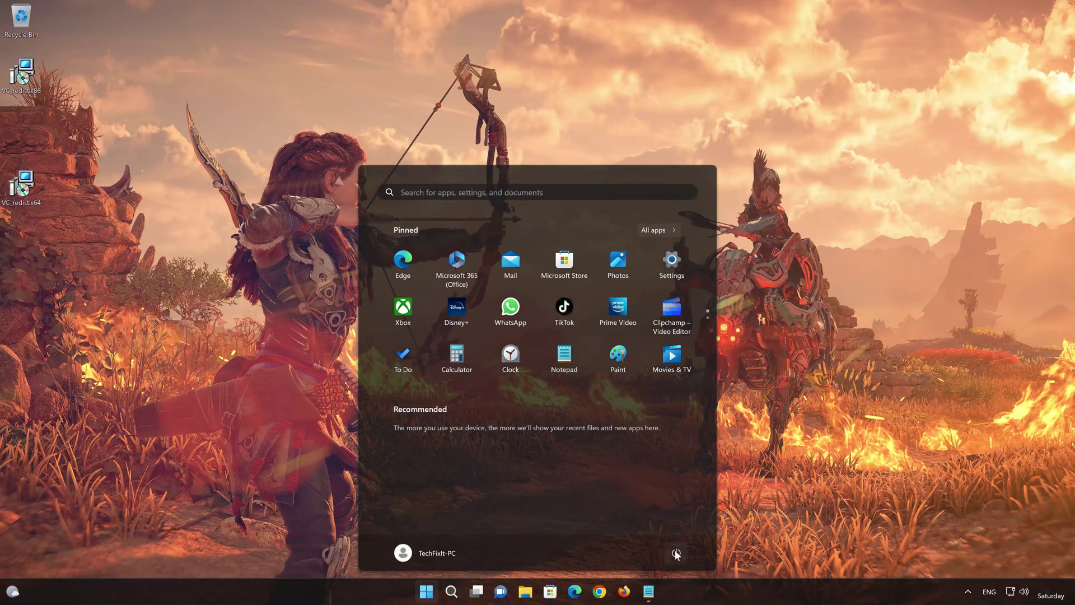
- Restart the computer, forcing it to go ahead despite the open Notepad
left_click(682, 528)
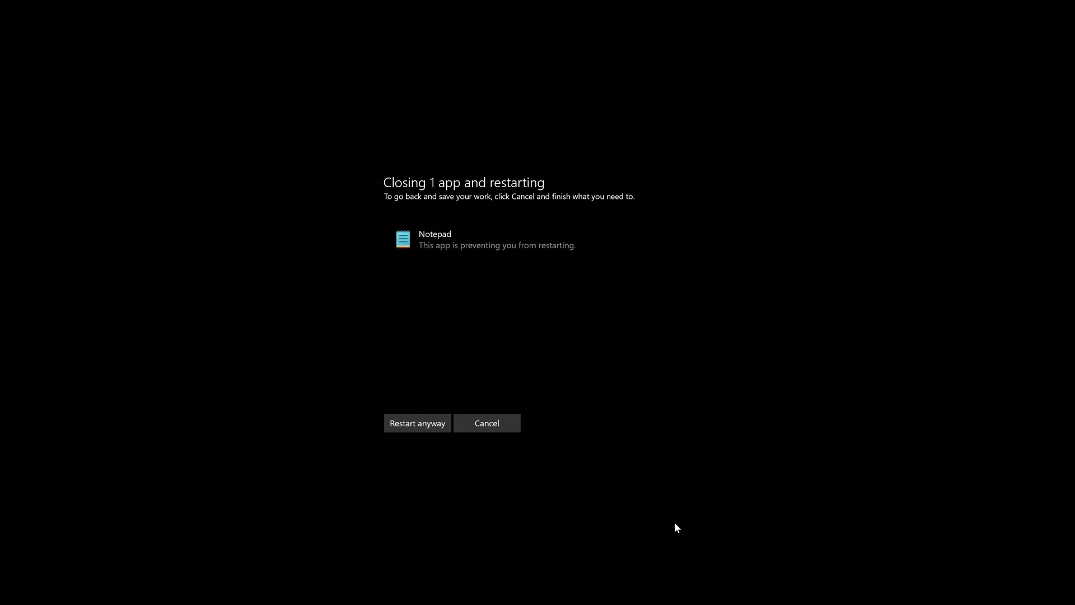
left_click(405, 426)
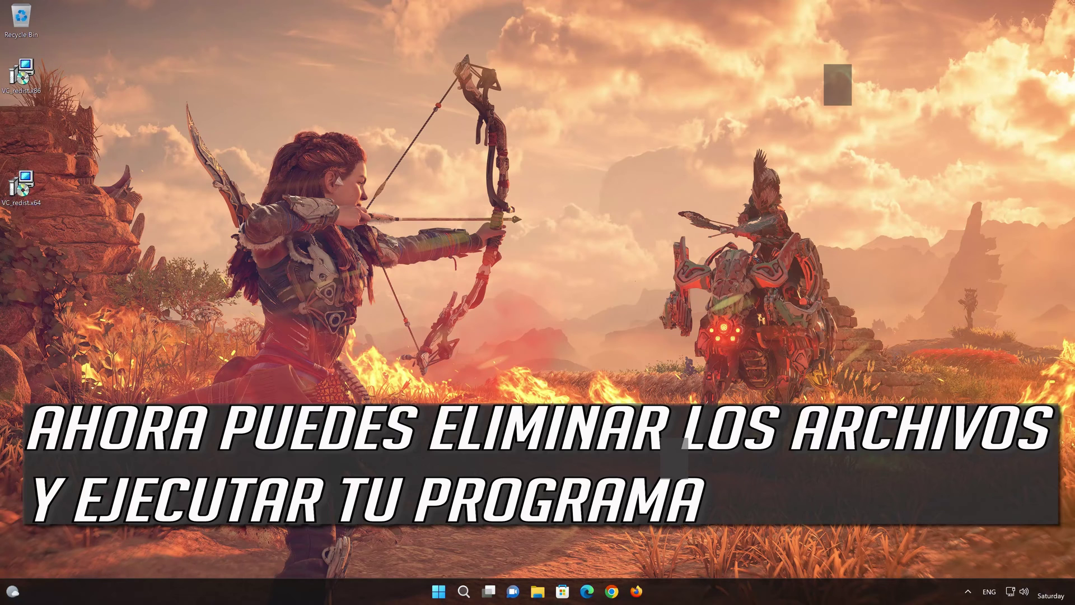
- Delete the VC_redist.x86 and VC_redist.x64 installers from the desktop and empty the Recycle Bin
left_click_drag(53, 252, 32, 153)
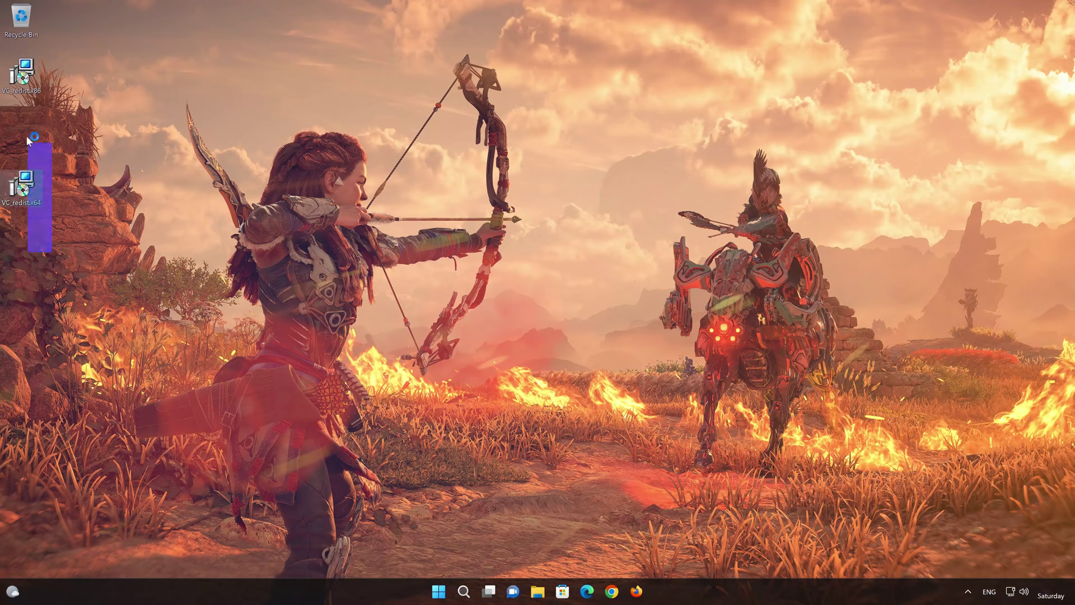
right_click(29, 20)
left_click(61, 72)
left_click(574, 306)
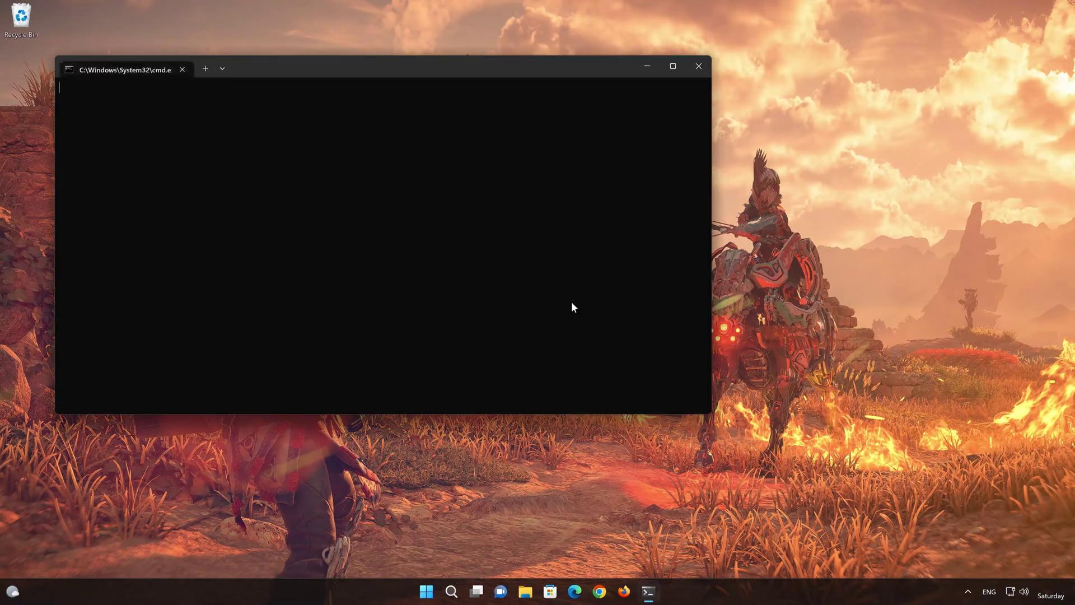
left_click(573, 302)
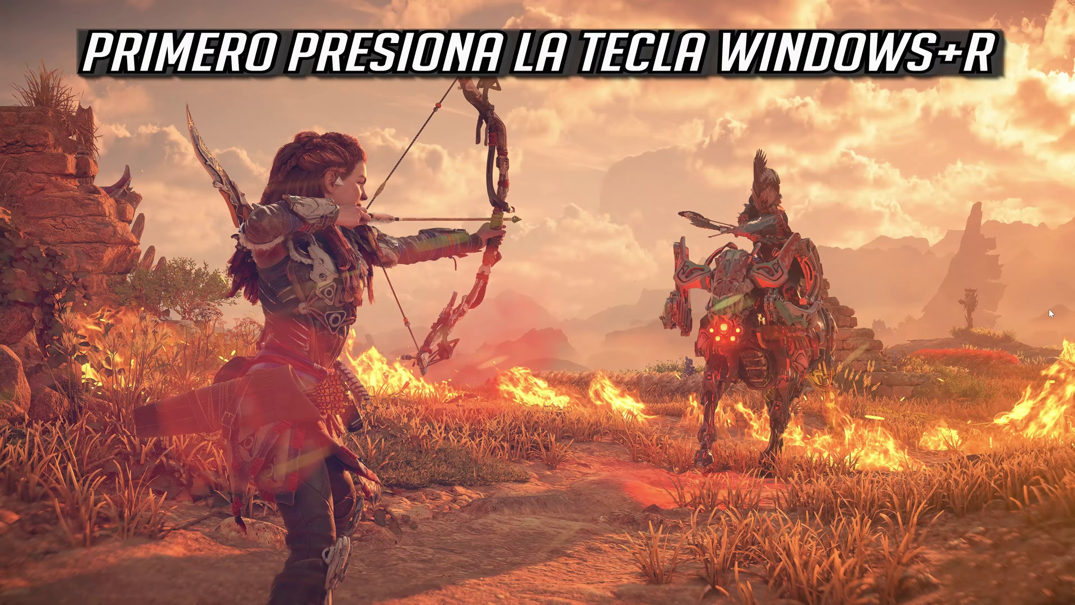
- Open Device Manager by running devmgmt.msc, and move its window fully into view
key("super+r")
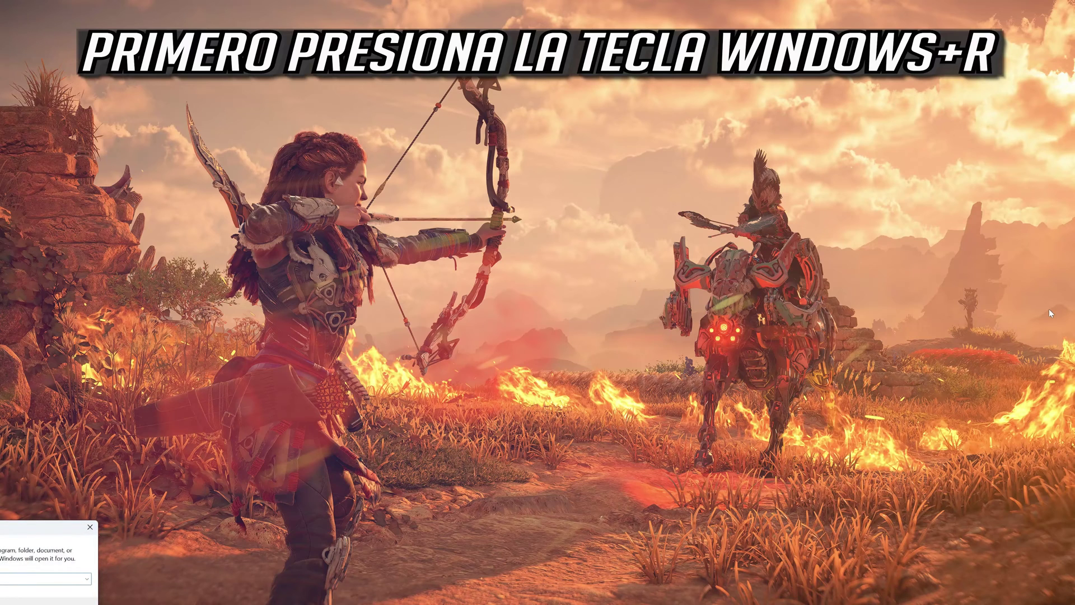
left_click_drag(38, 526, 604, 172)
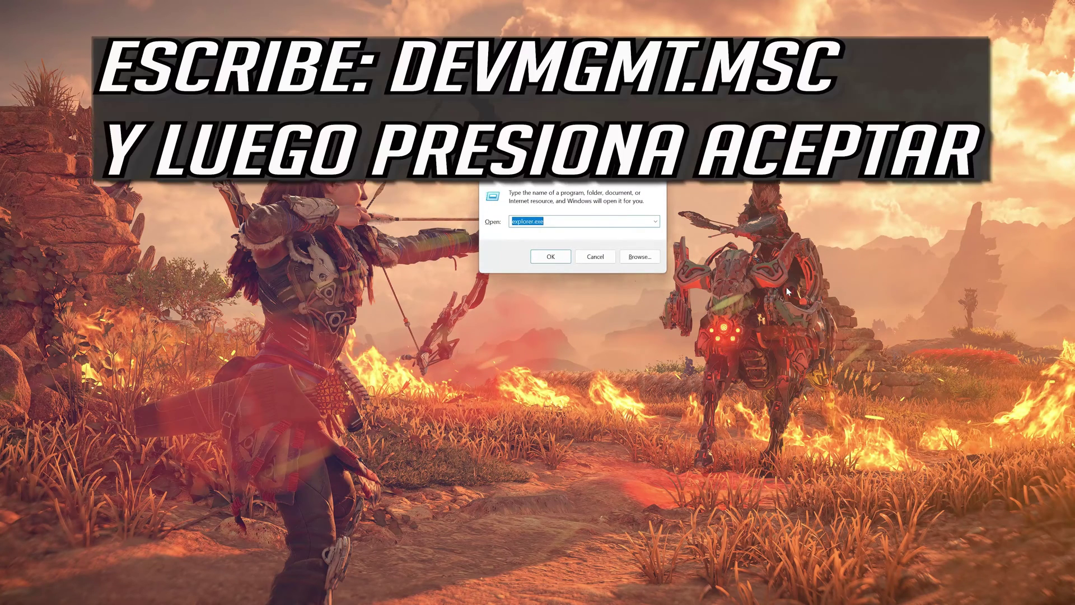
type("devmgmt.msc")
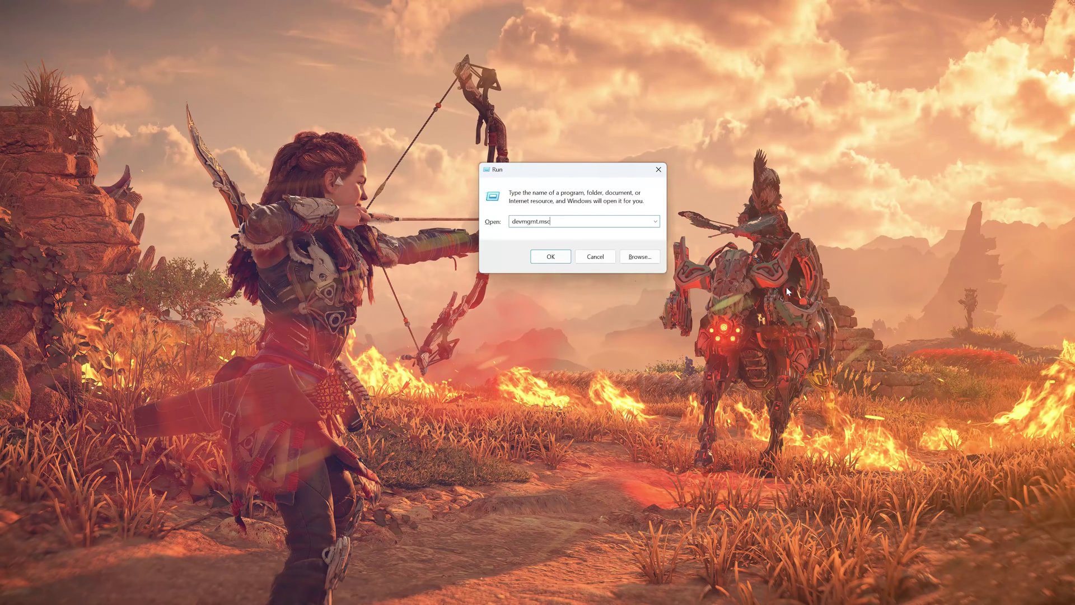
left_click(542, 261)
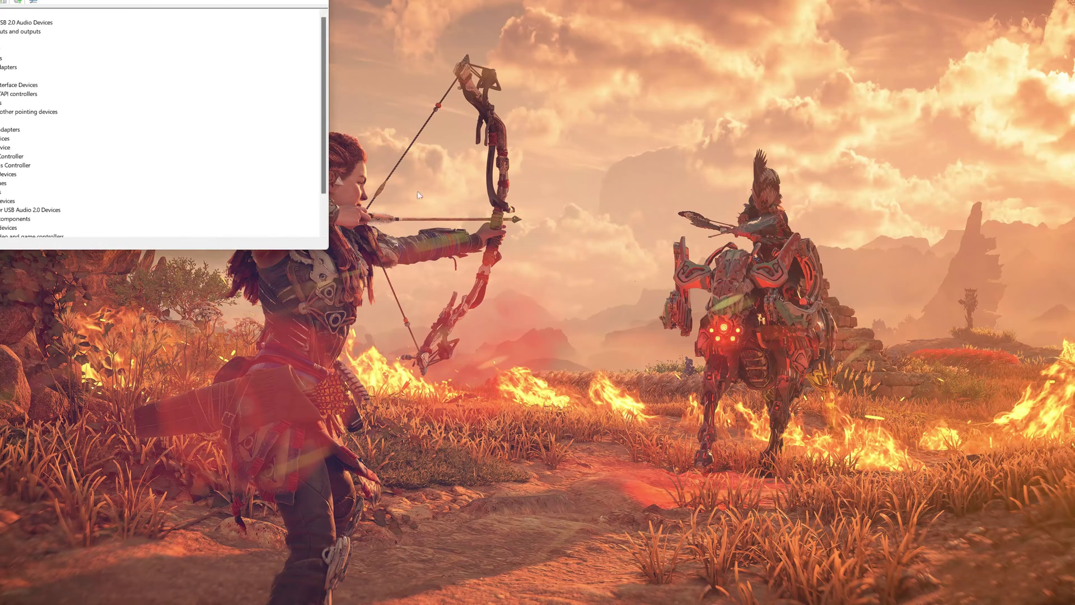
left_click_drag(327, 44, 600, 123)
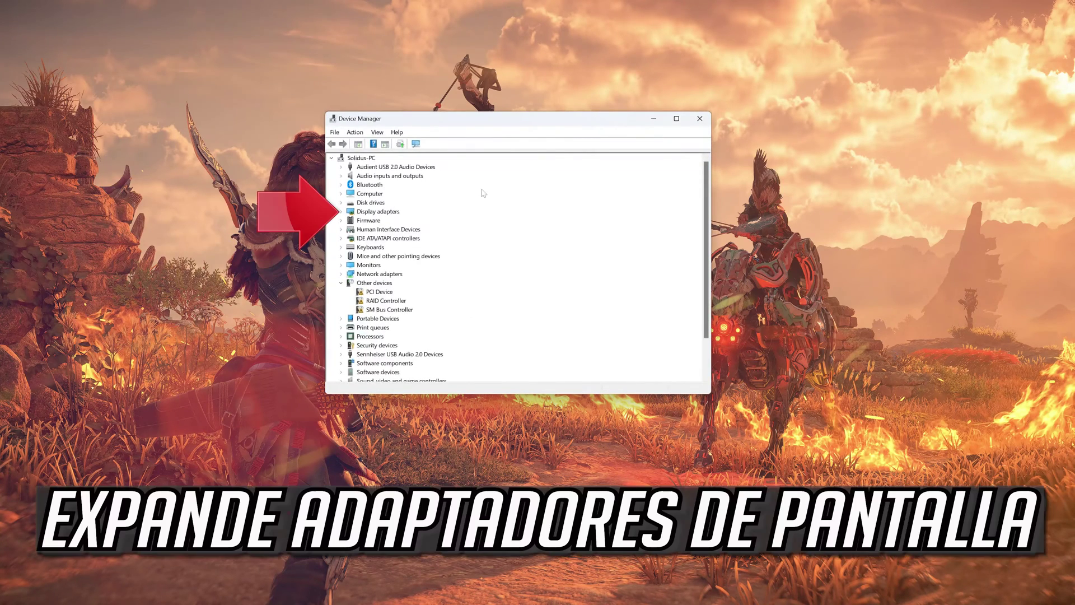
- Expand the display adapters and open the properties of the NVIDIA GeForce RTX 4090
left_click(377, 211)
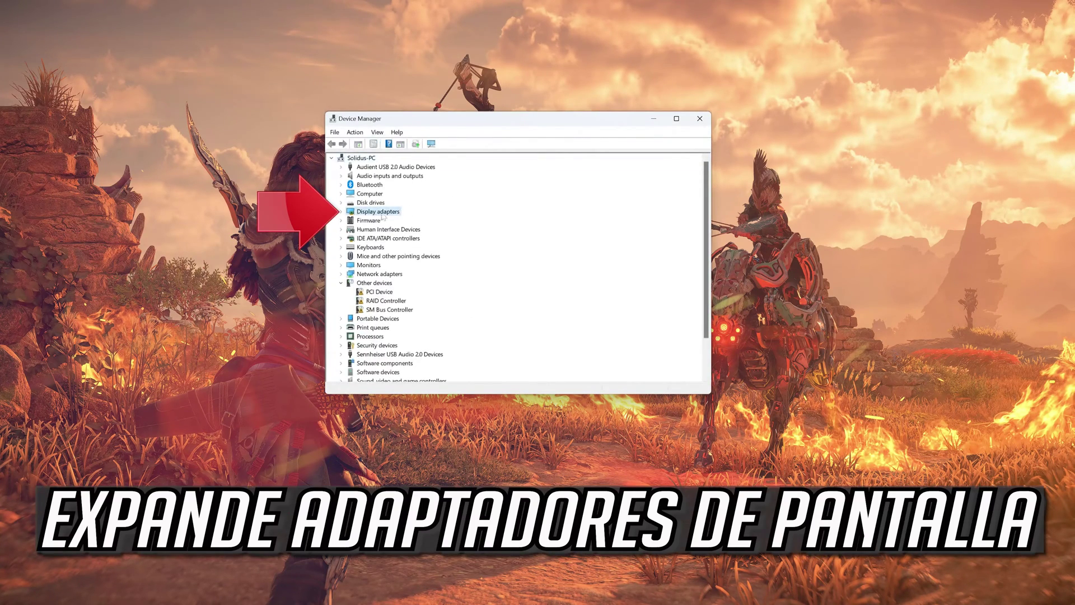
left_click(340, 212)
left_click(379, 221)
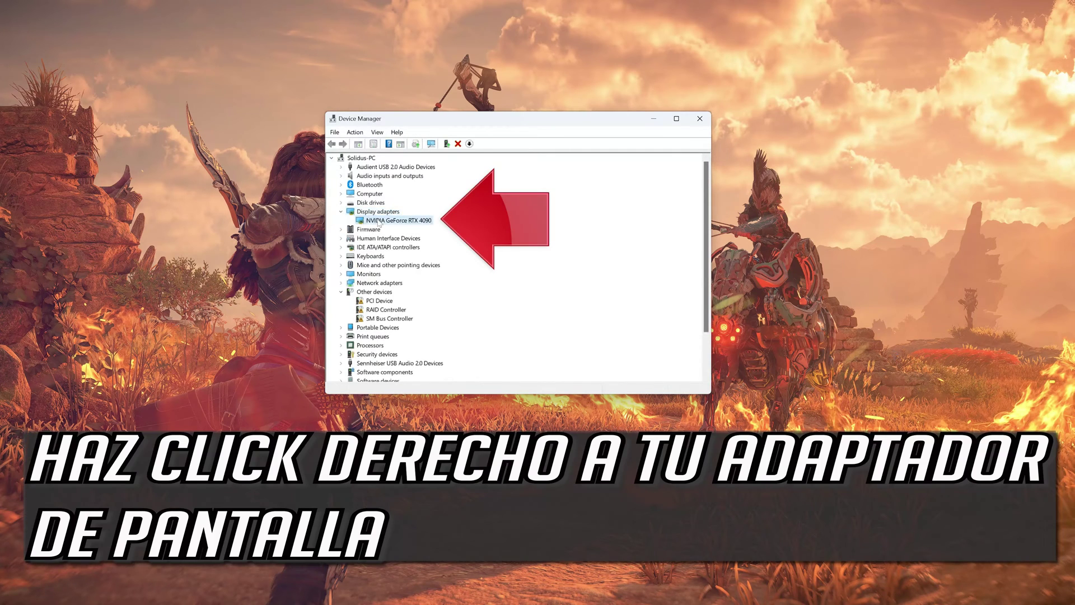
right_click(379, 224)
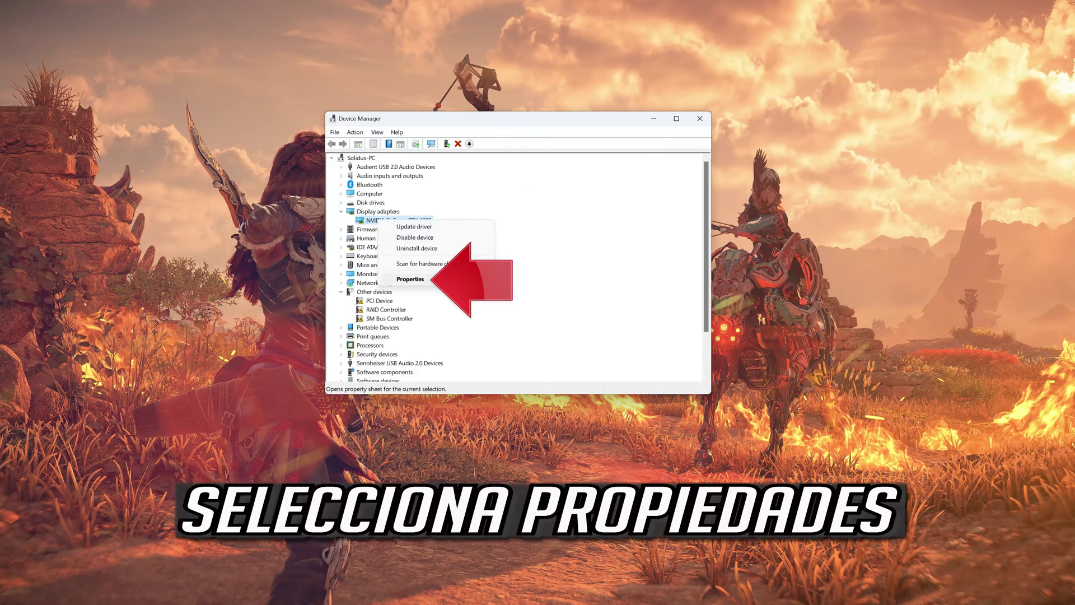
left_click(440, 279)
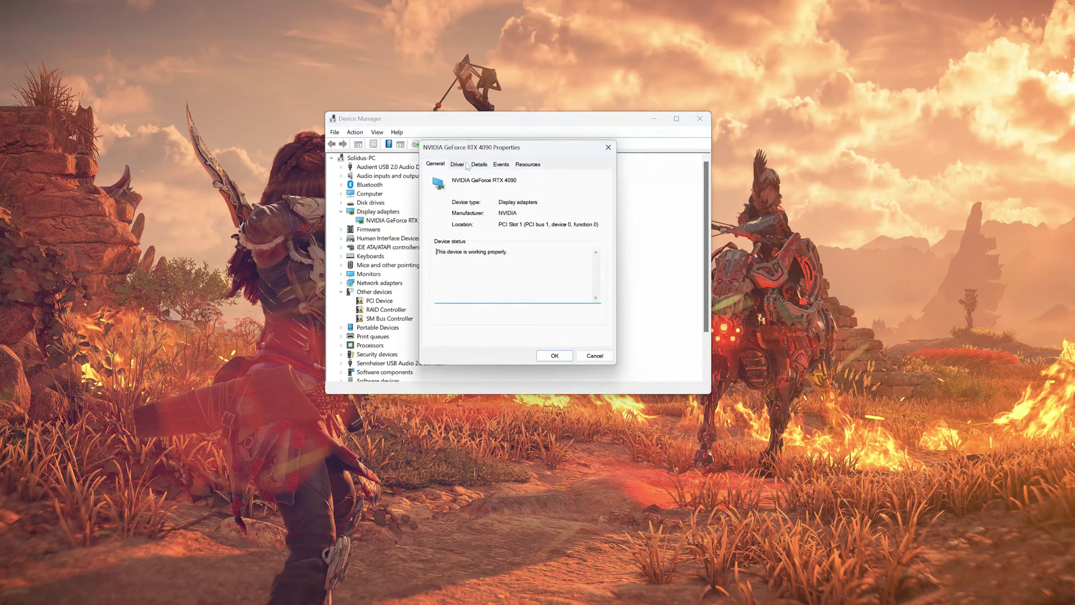
- Search automatically for an updated NVIDIA GeForce RTX 4090 driver, and check Windows Update for updates
left_click(462, 165)
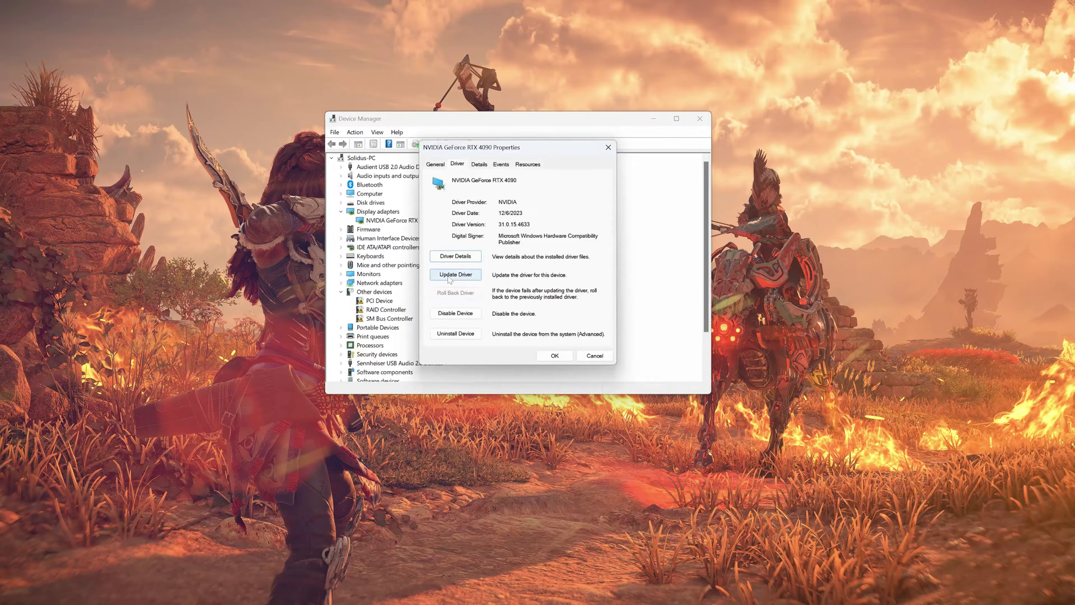
left_click(449, 276)
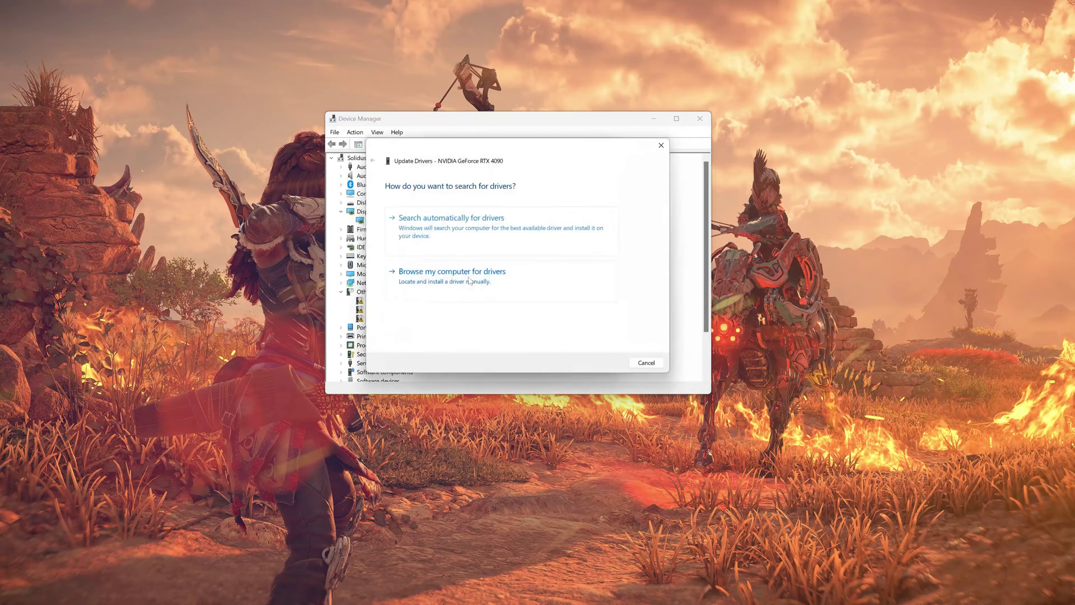
left_click(513, 236)
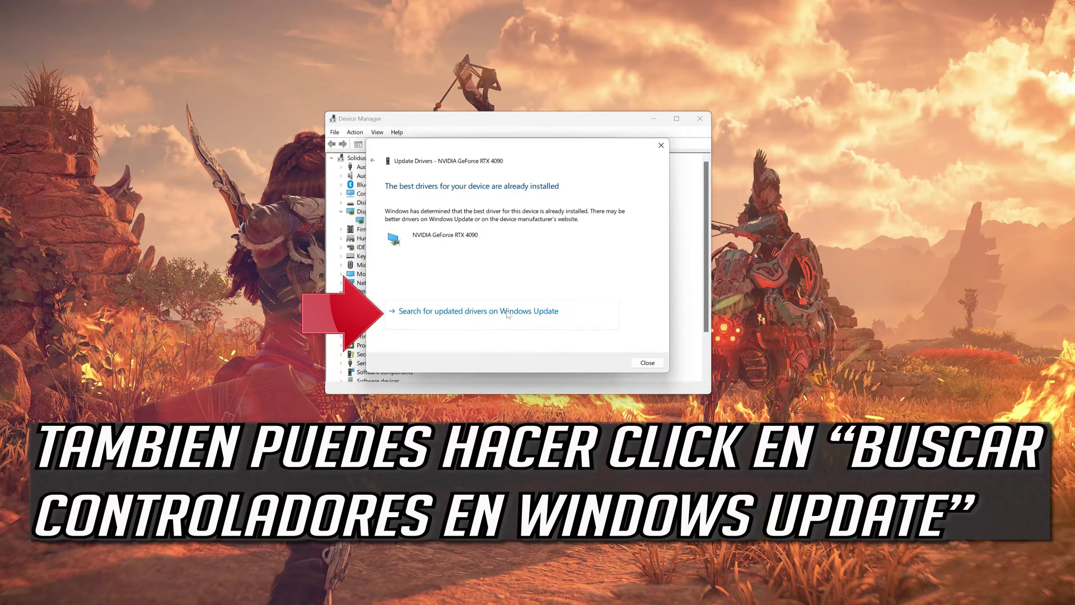
left_click(503, 314)
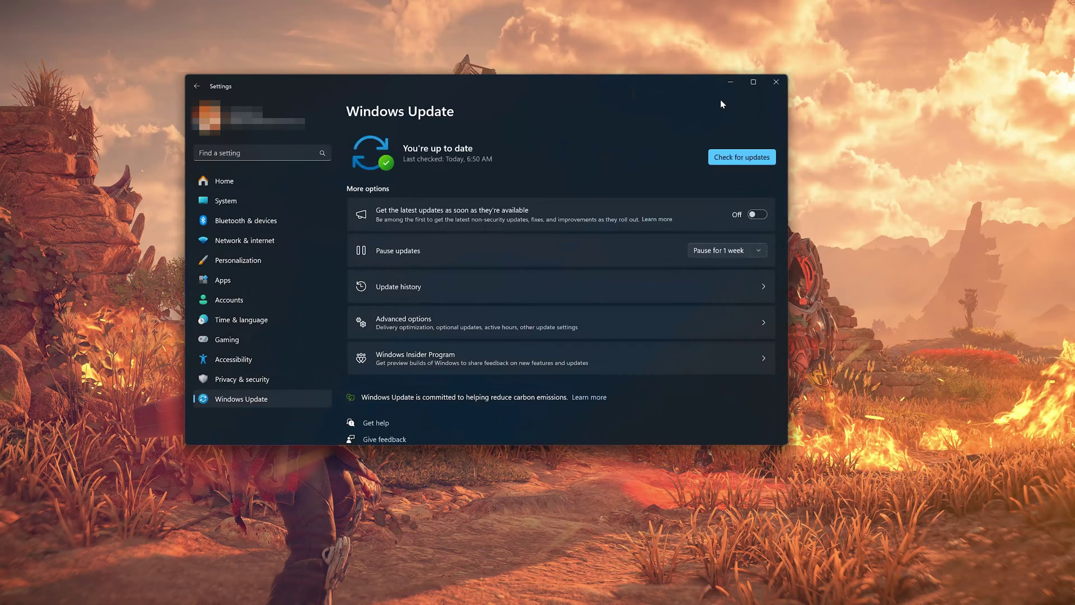
left_click(733, 164)
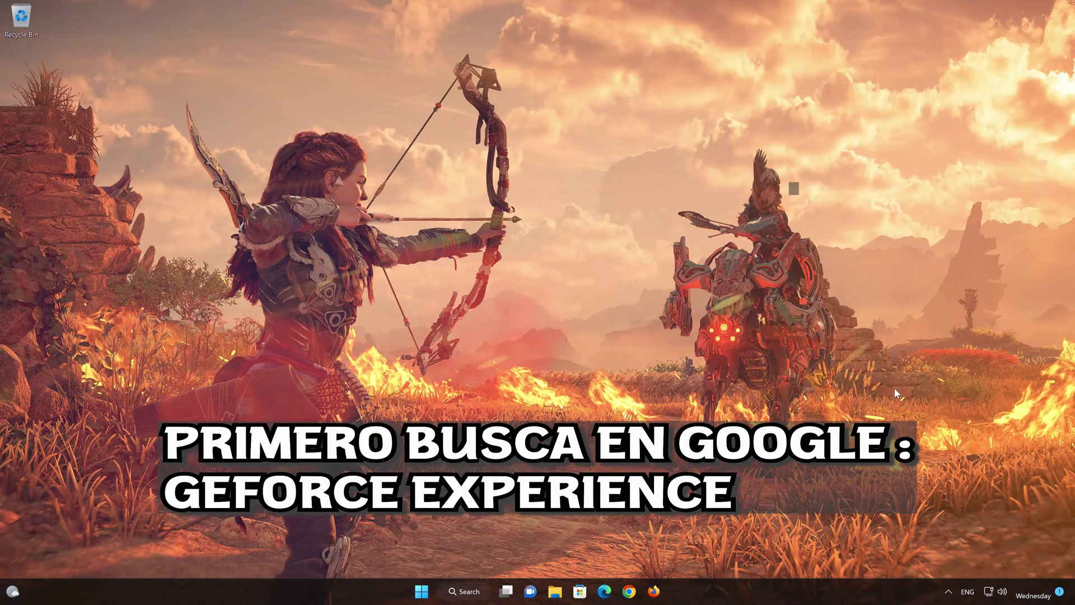
- Switch to Firefox and search Google for "geforce experience"
left_click(654, 592)
left_click_drag(600, 14, 704, 100)
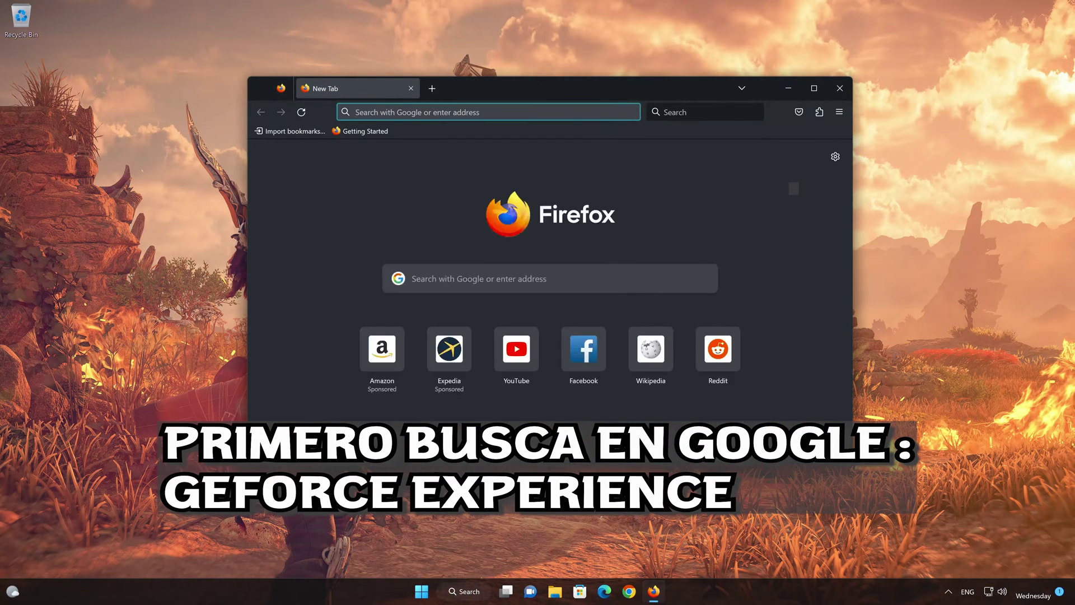
left_click(704, 112)
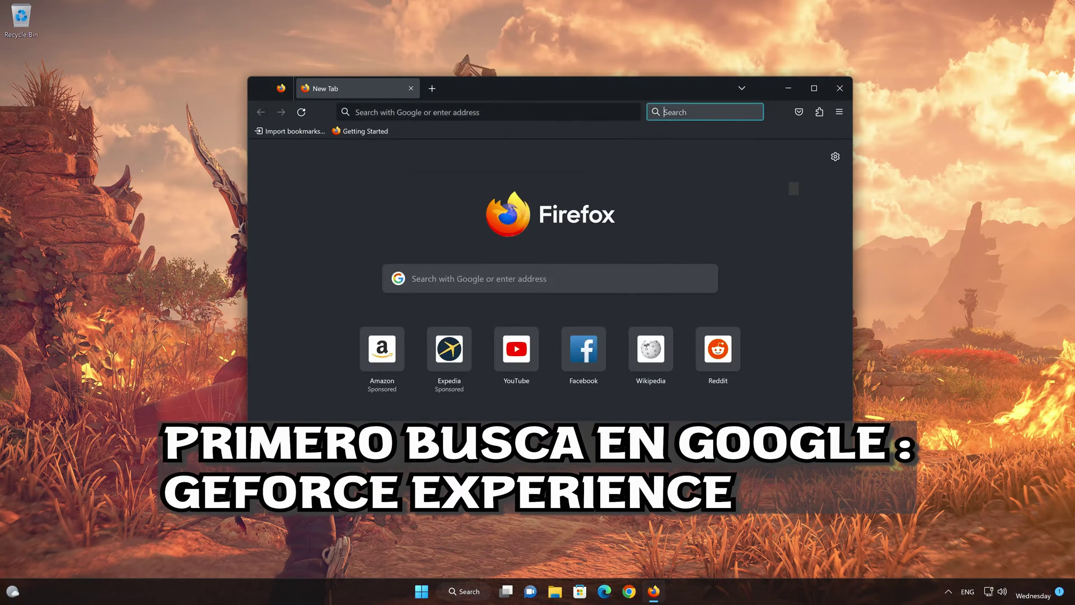
type("g")
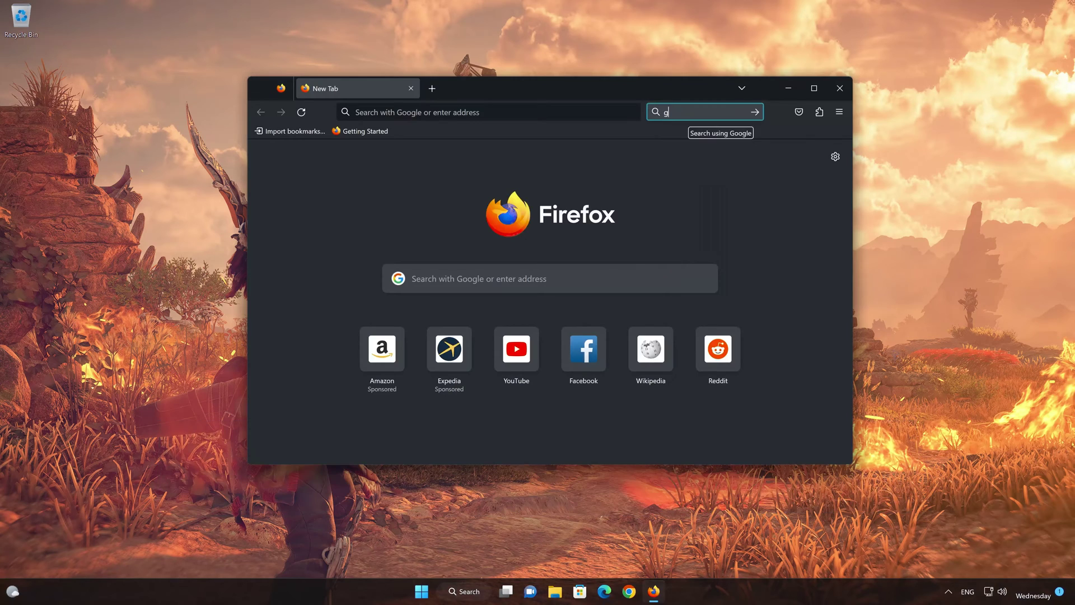
type("eforce experience")
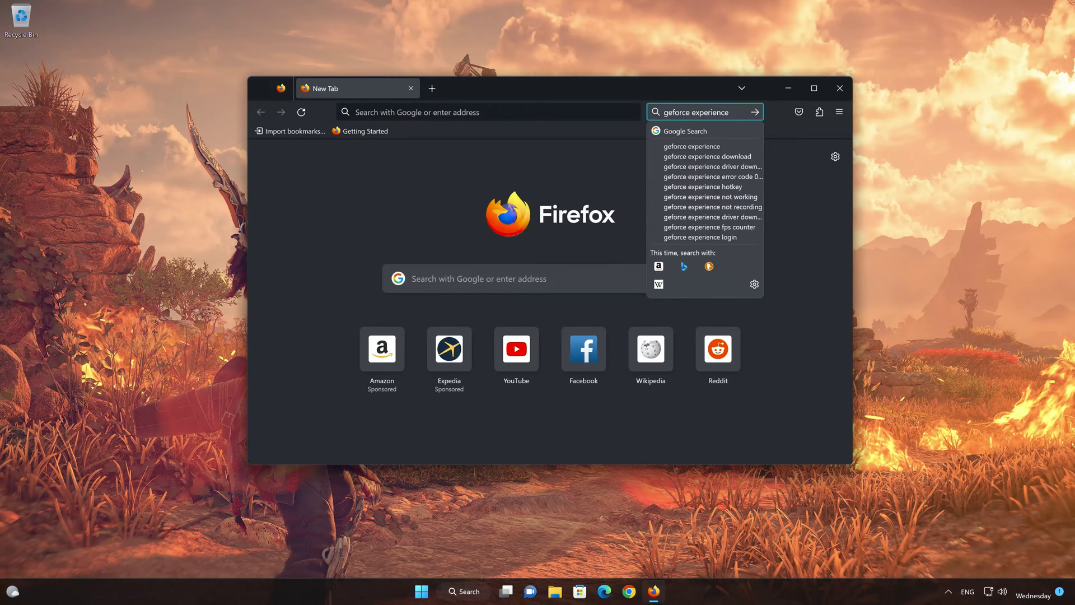
left_click(755, 112)
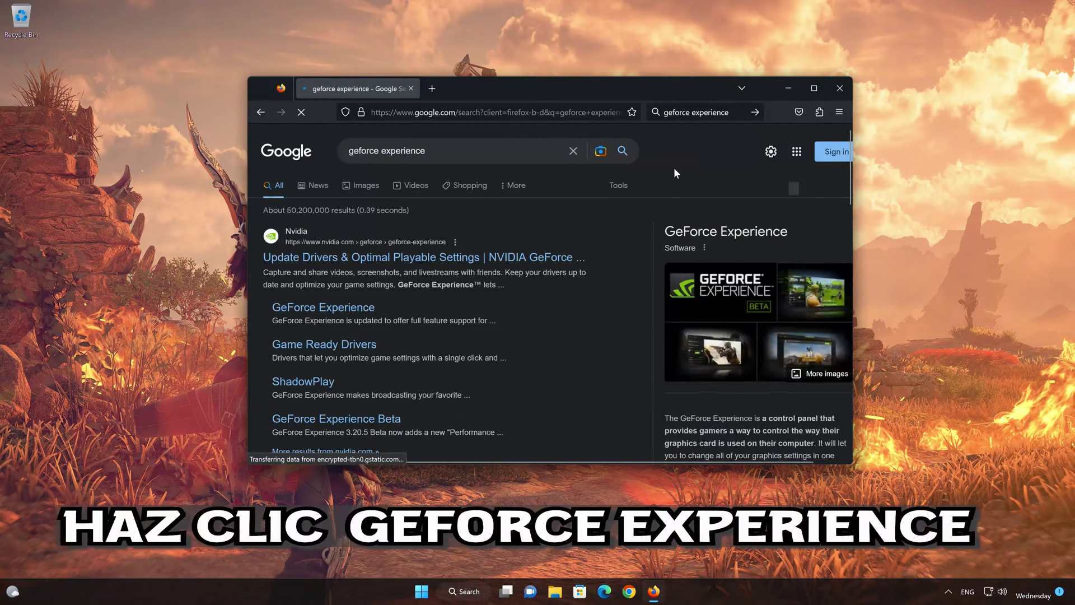
- Open NVIDIA's GeForce Experience page from the search results, accept its cookies, and download the installer
scroll(674, 168, "down", 2)
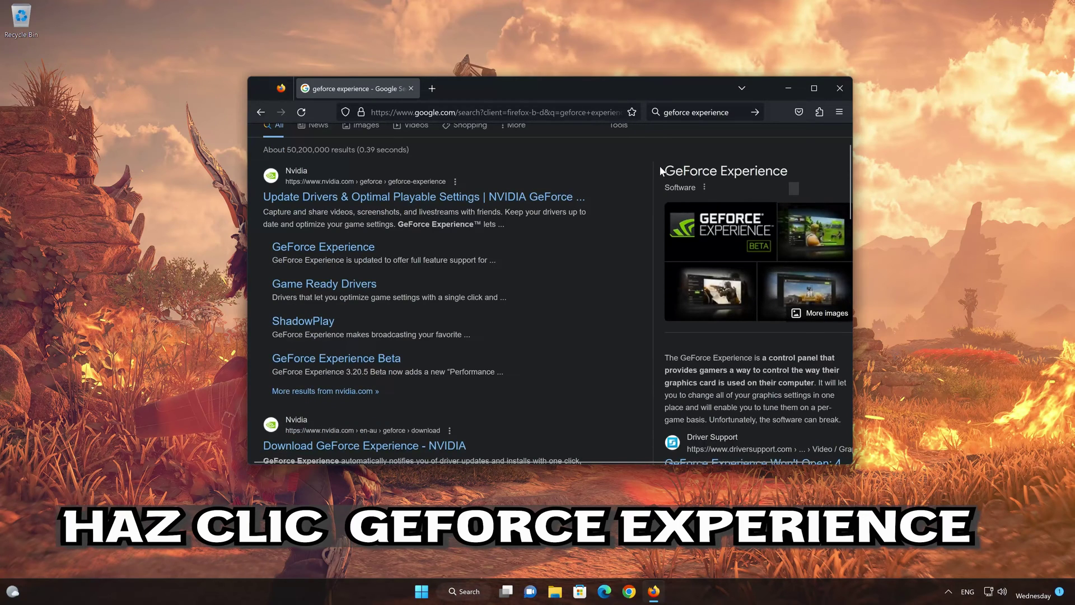
left_click(410, 200)
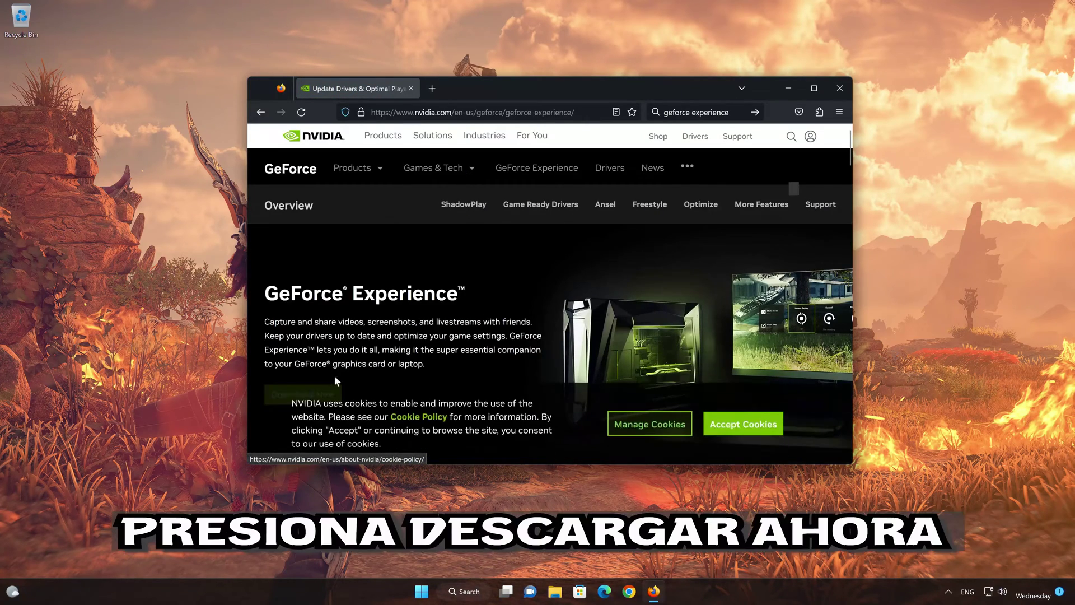
left_click(714, 418)
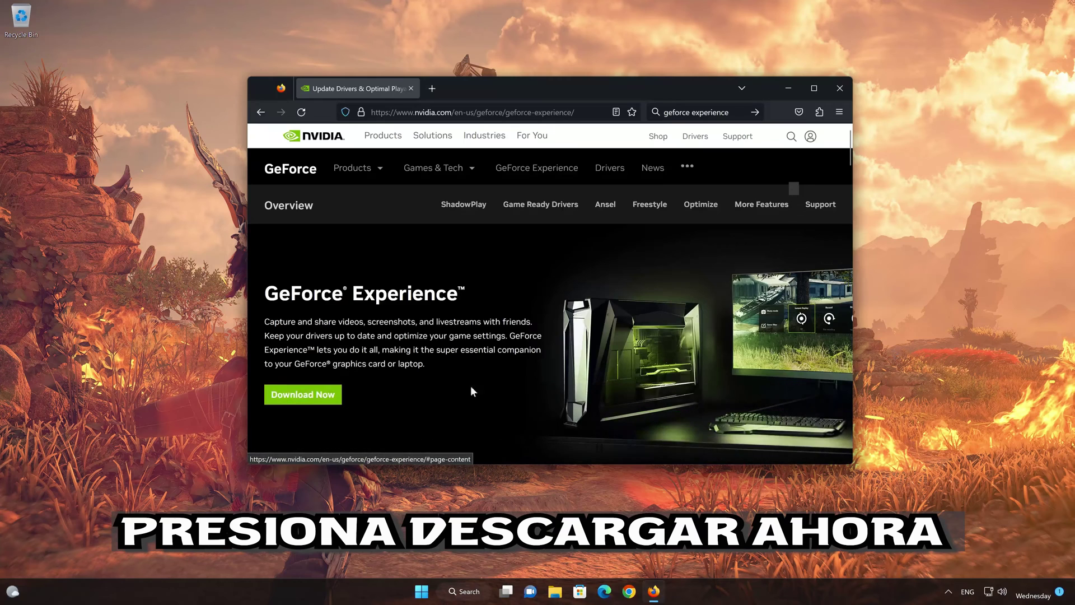
left_click(320, 399)
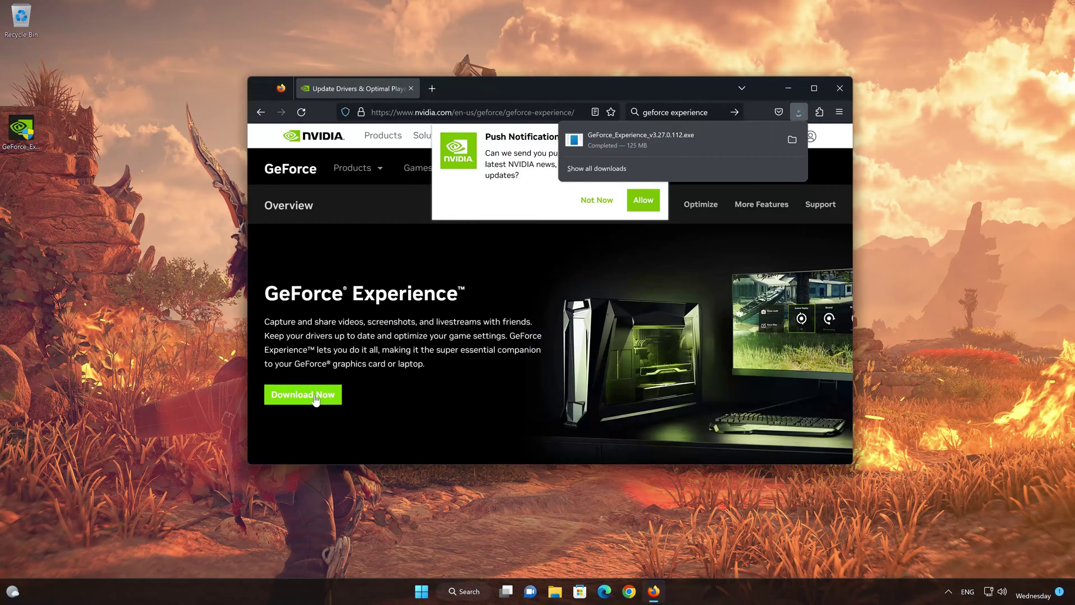
- Close Firefox and run the downloaded GeForce Experience installer, allowing it to make changes to the device
left_click(840, 89)
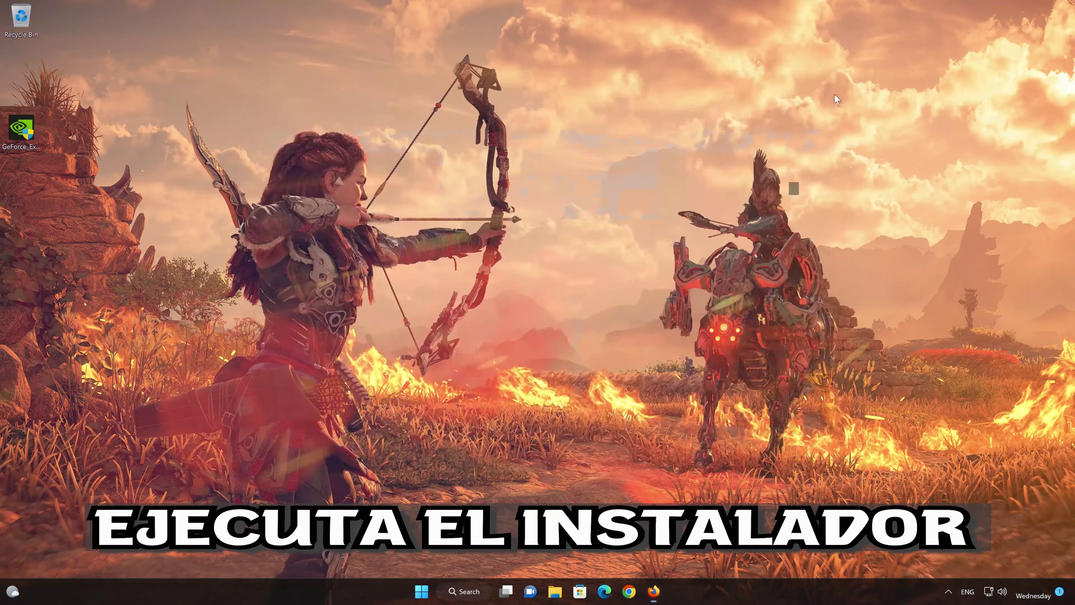
left_click(23, 142)
double_click(23, 141)
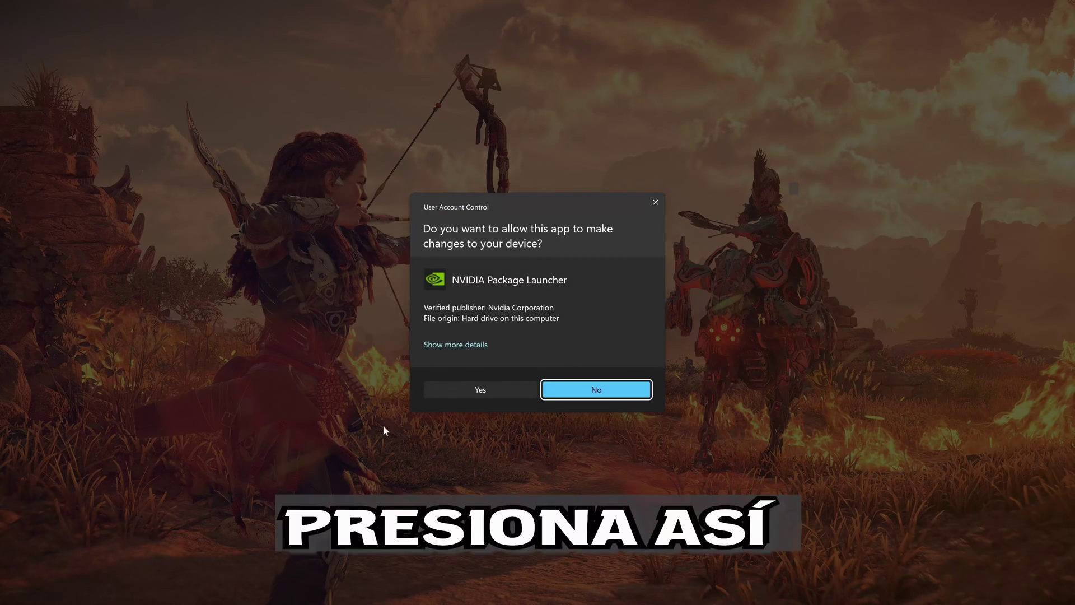
left_click(481, 390)
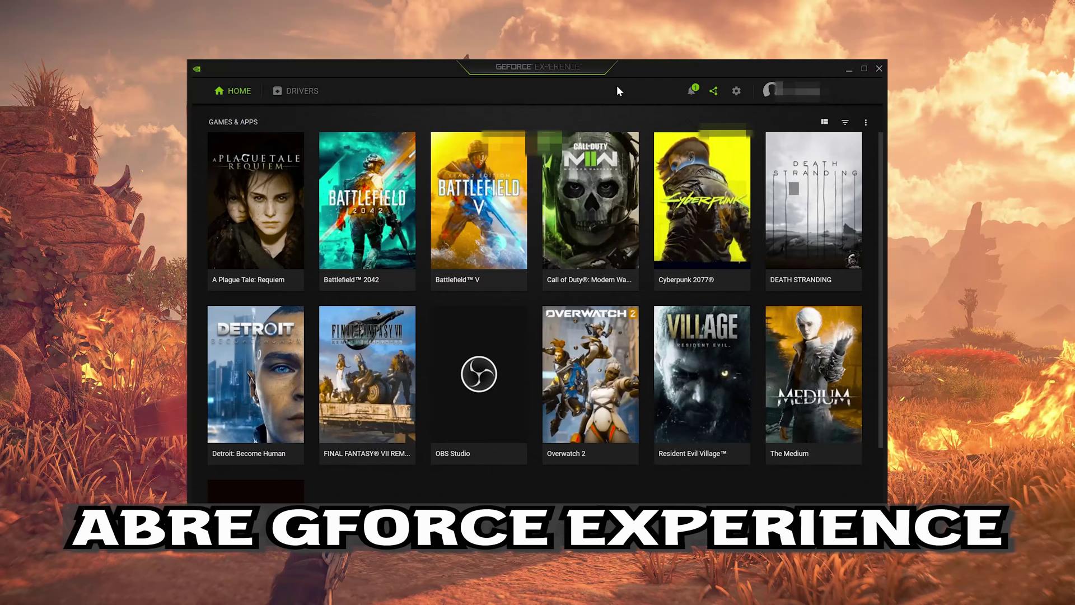
- Check for driver updates in GeForce Experience, then download GeForce Game Ready Driver 526.98 and install it with Express Installation
left_click(303, 91)
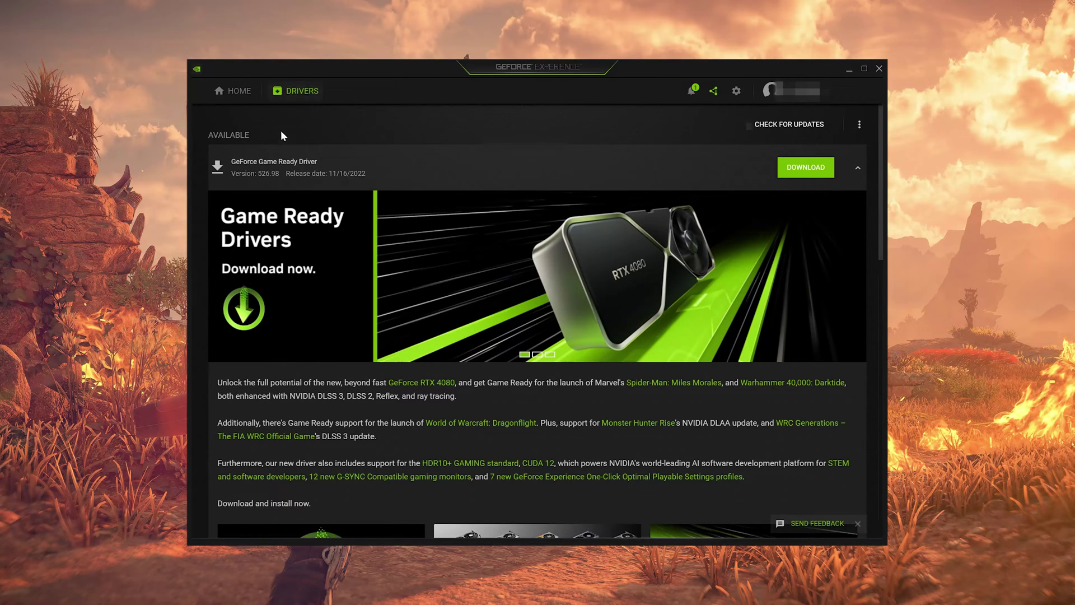
left_click(786, 126)
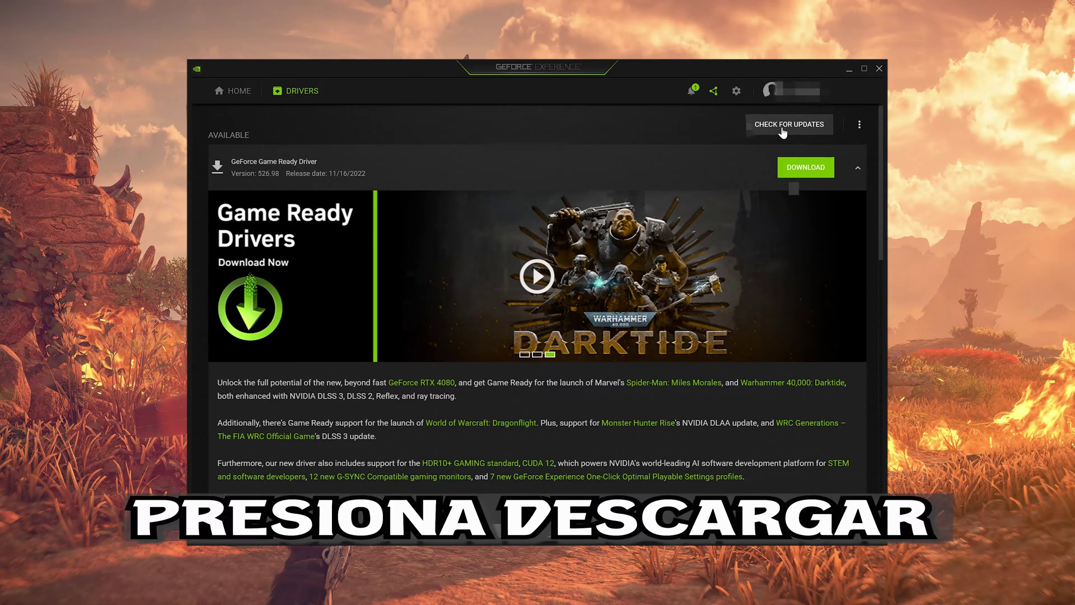
left_click(796, 174)
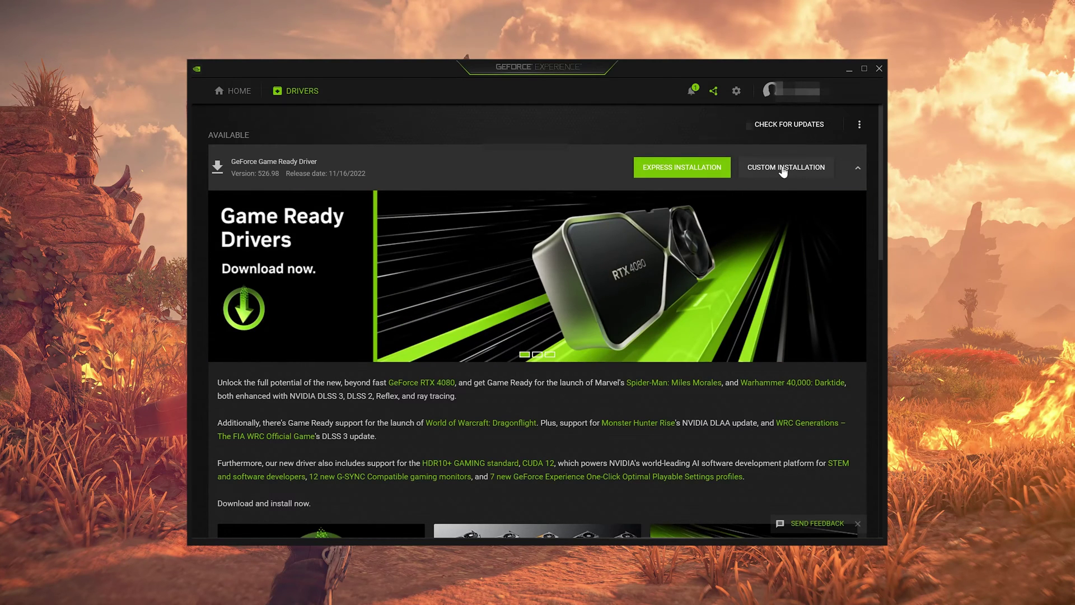
left_click(697, 172)
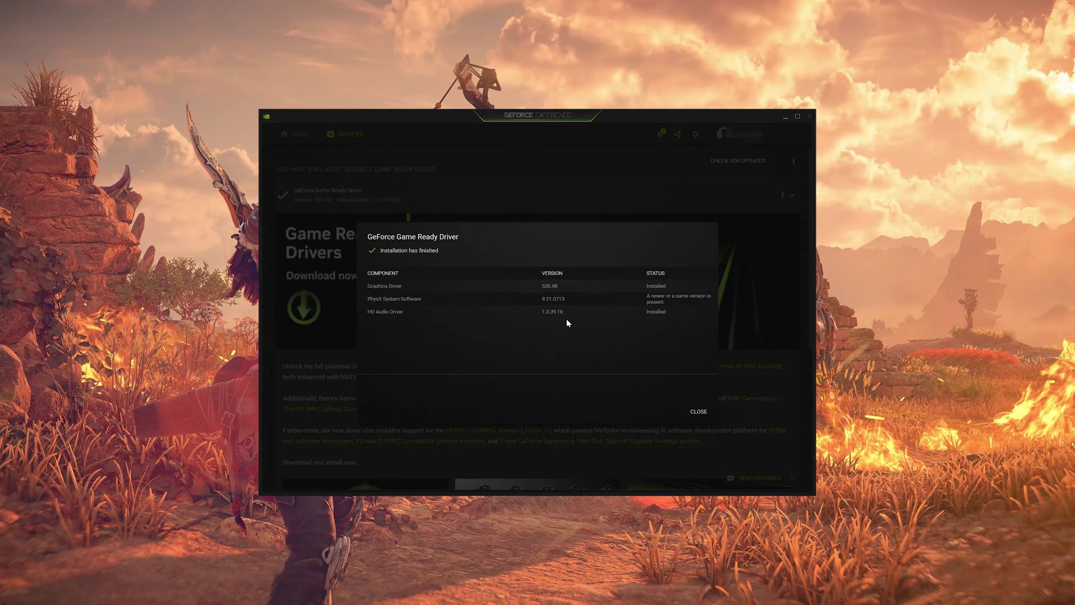
- Dismiss the driver installation summary and go to the GeForce Experience home view
left_click(698, 411)
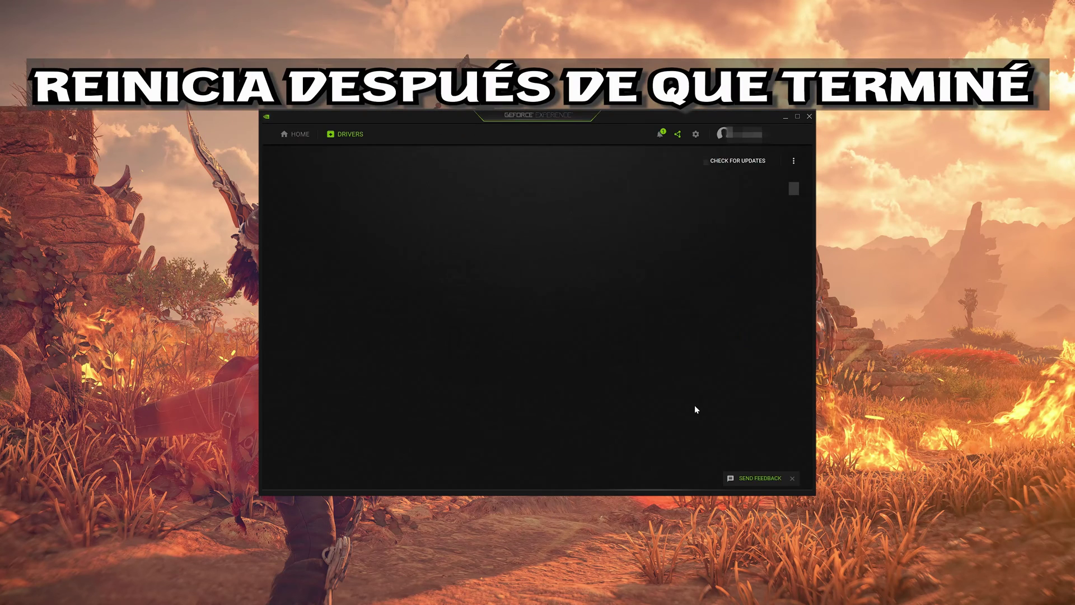
left_click(291, 134)
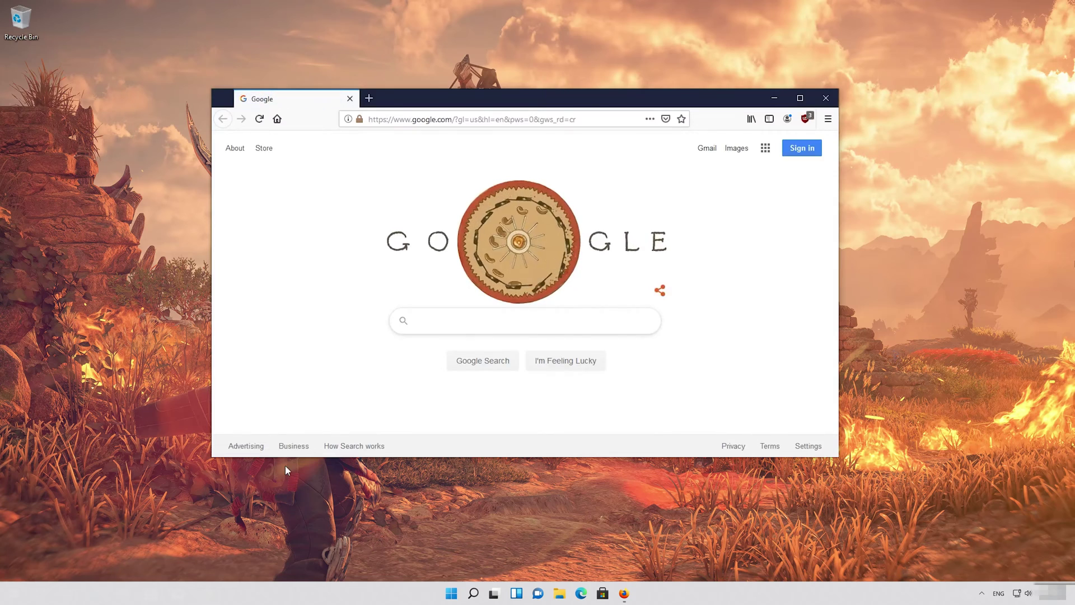
- In Firefox, open the copied address microsoft.com/en-us/download/details.aspx?id=10368 and download the DirectX Software Development Kit, saving dxsdk_aug2006.exe
left_click(460, 119)
right_click(462, 119)
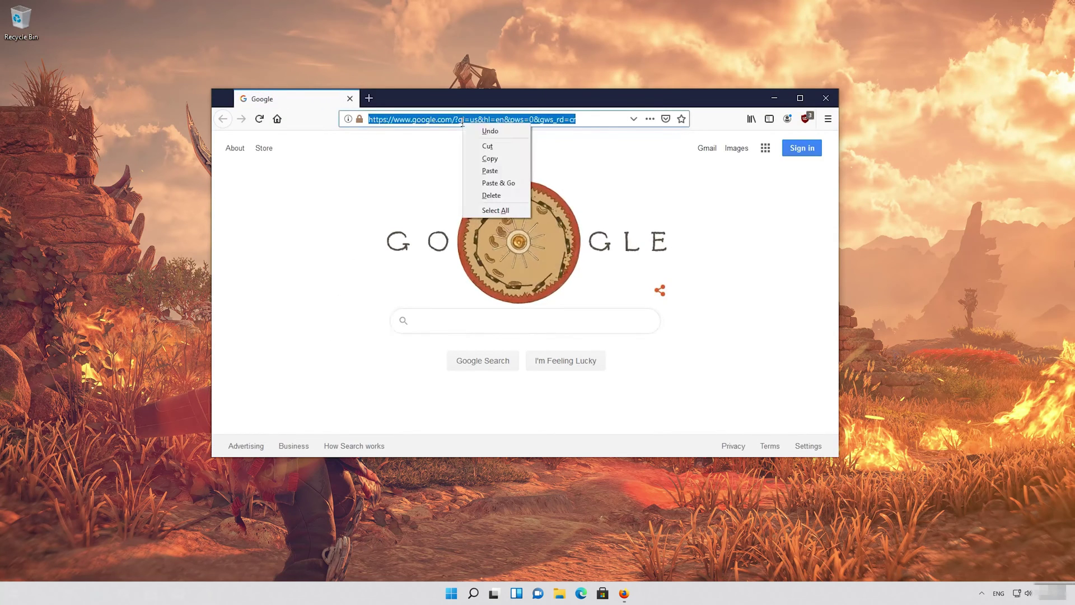
left_click(491, 183)
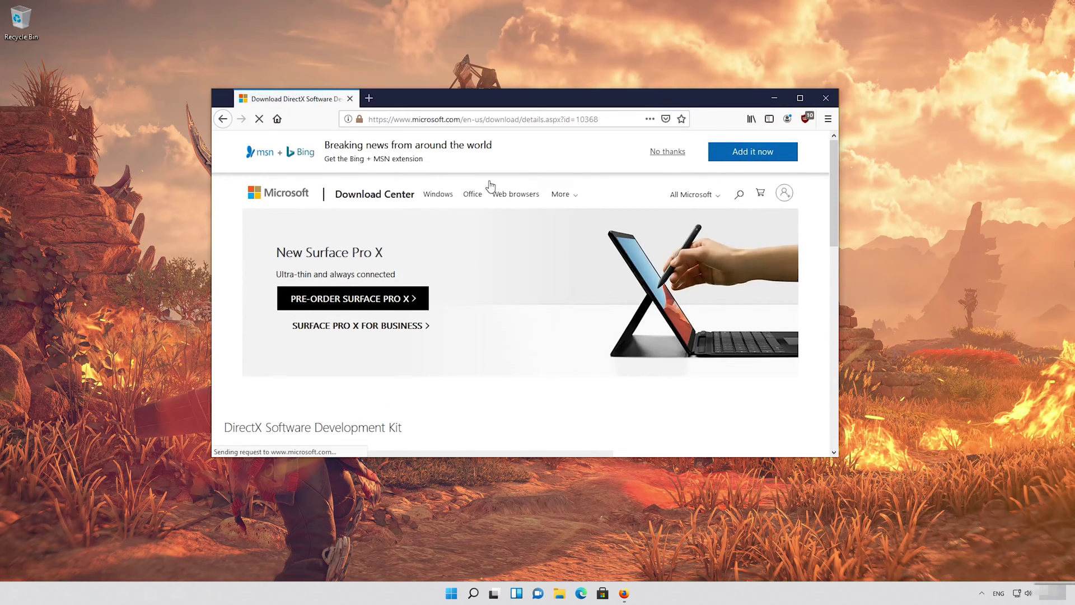
scroll(485, 218, "down", 4)
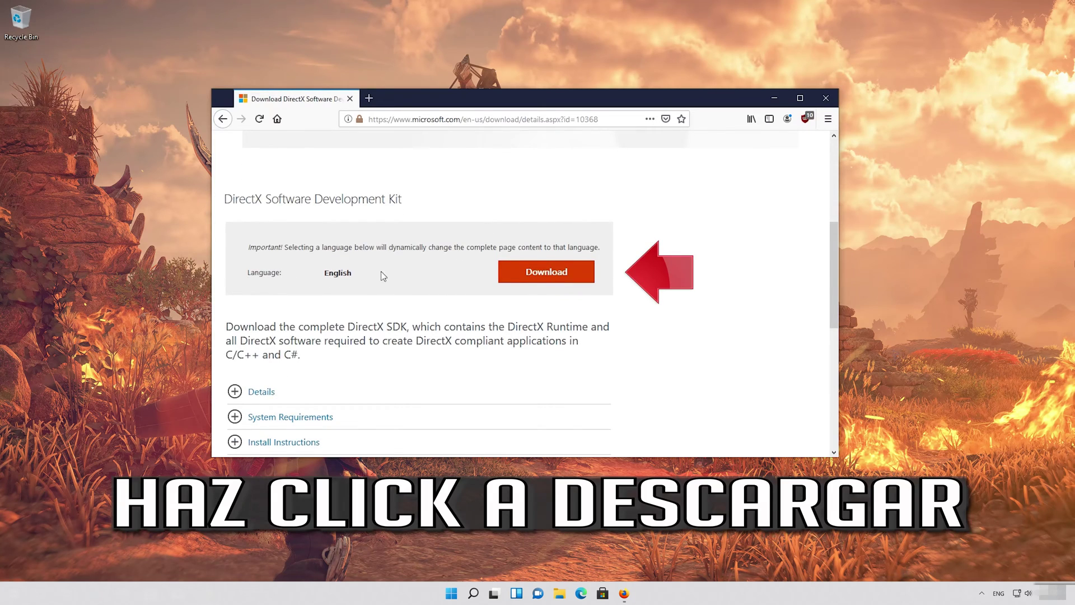
left_click(553, 280)
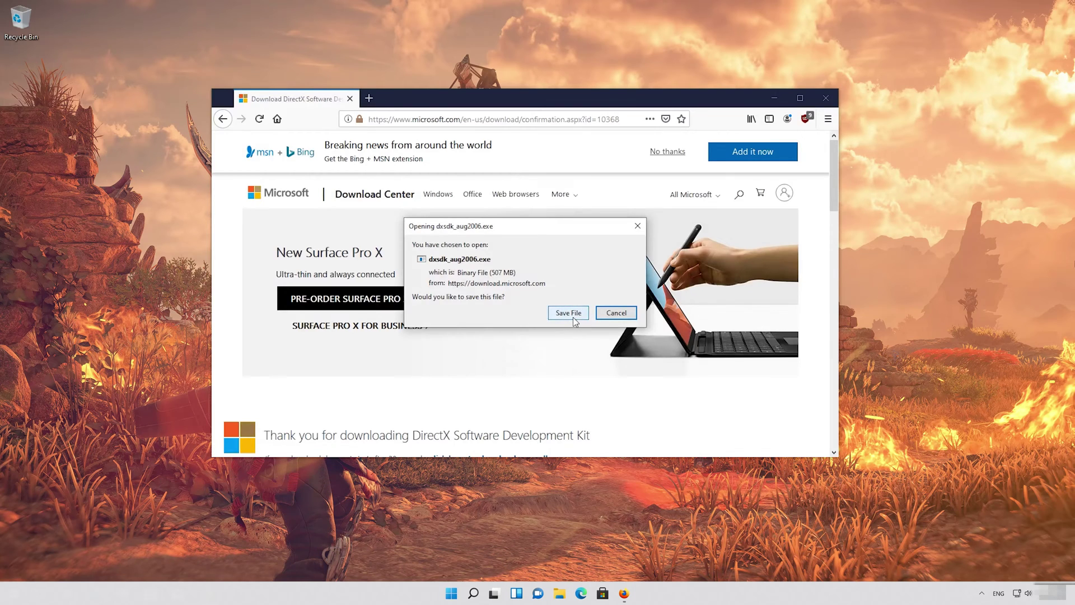
left_click(573, 317)
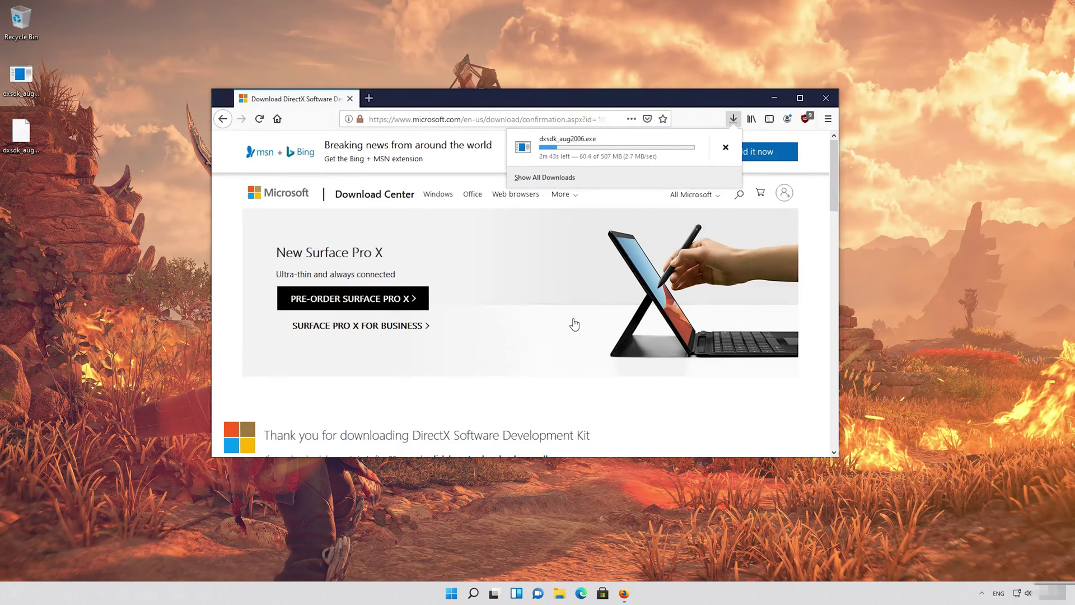
- Shrink the browser window, check the progress of the dxsdk_aug2006.exe download, and close Firefox once it completes
left_click_drag(212, 90, 249, 102)
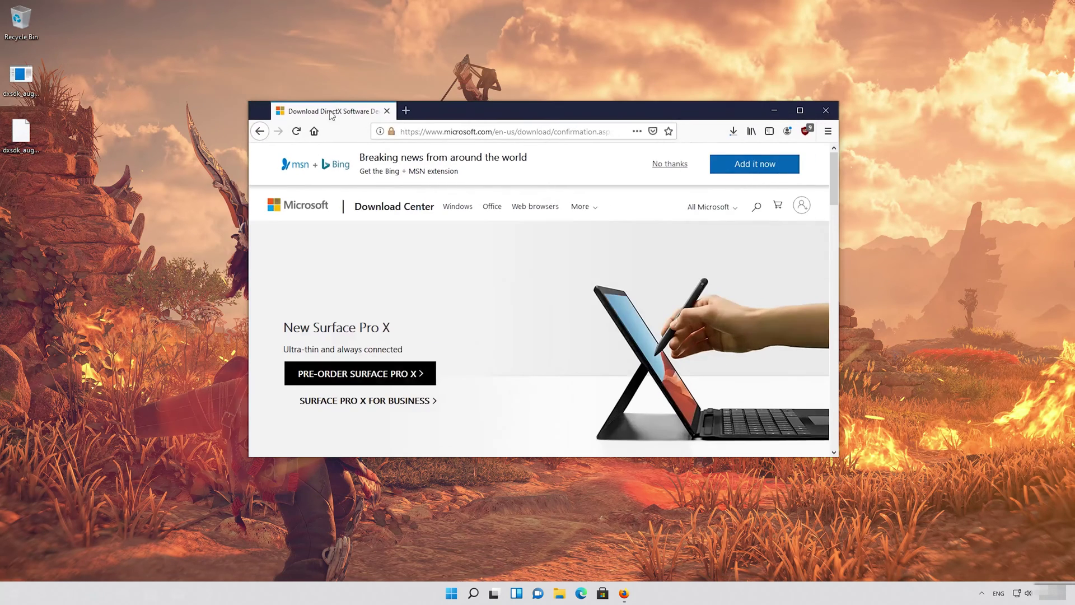
left_click(732, 132)
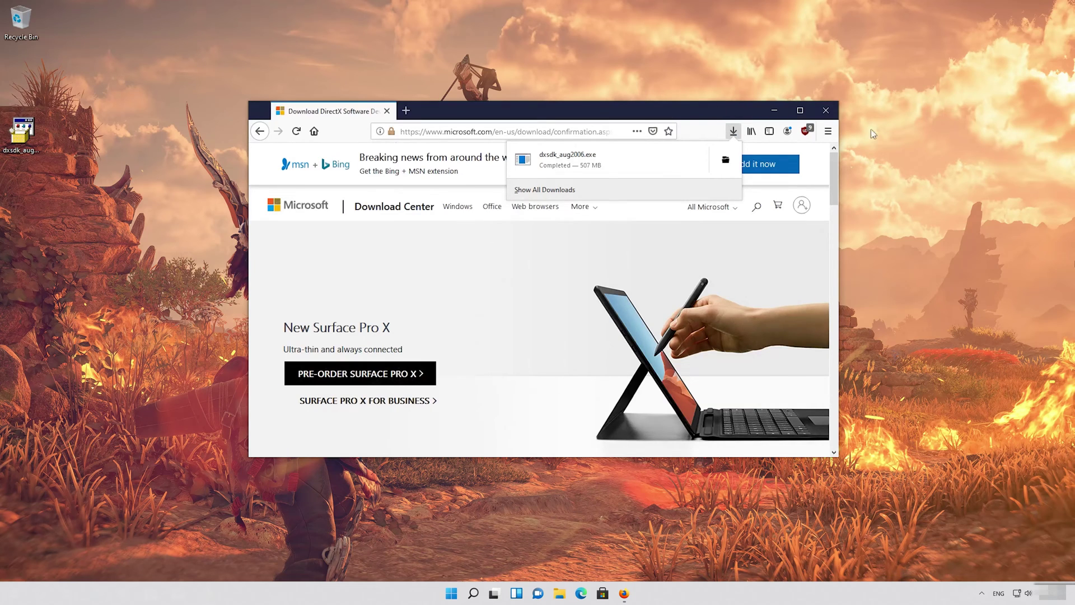
left_click(826, 110)
left_click(827, 111)
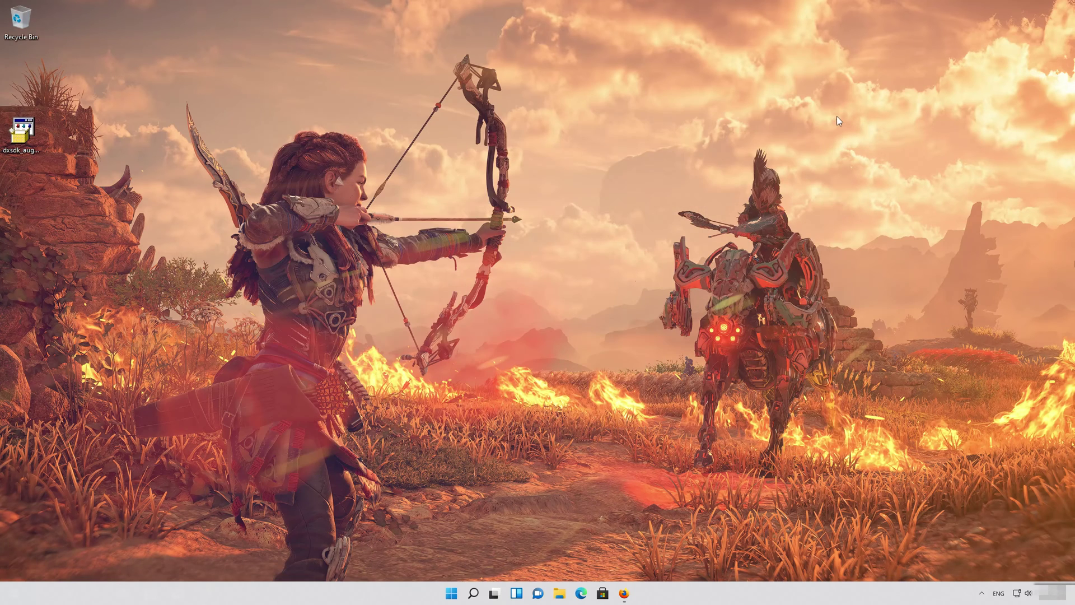
- Run dxsdk_aug2006 from the desktop, accept its license, unzip the files to the default folder, and allow DirectX SDK to make changes
double_click(22, 134)
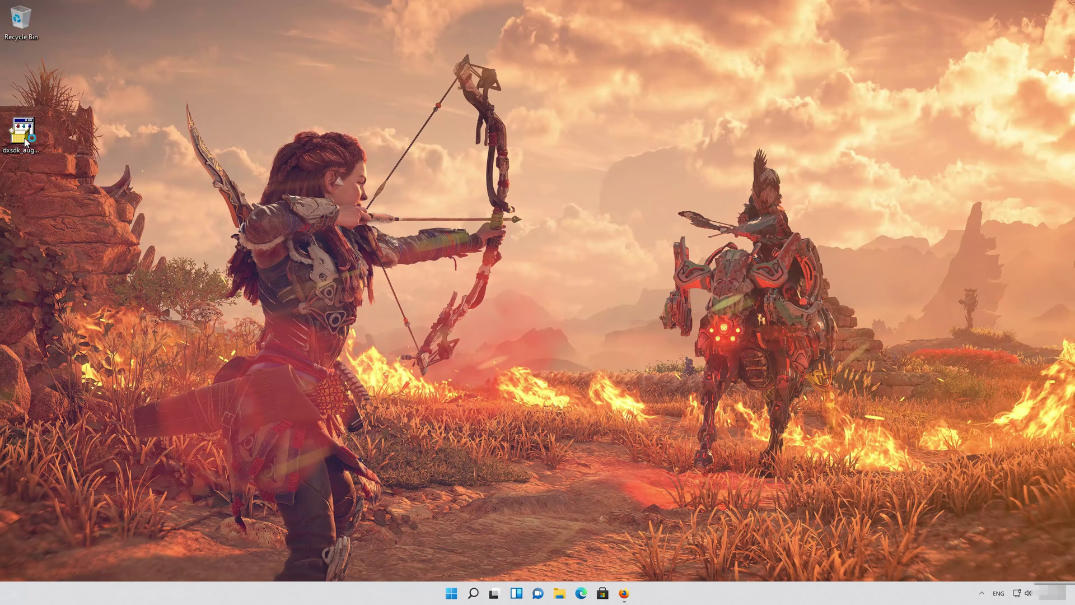
left_click(25, 142)
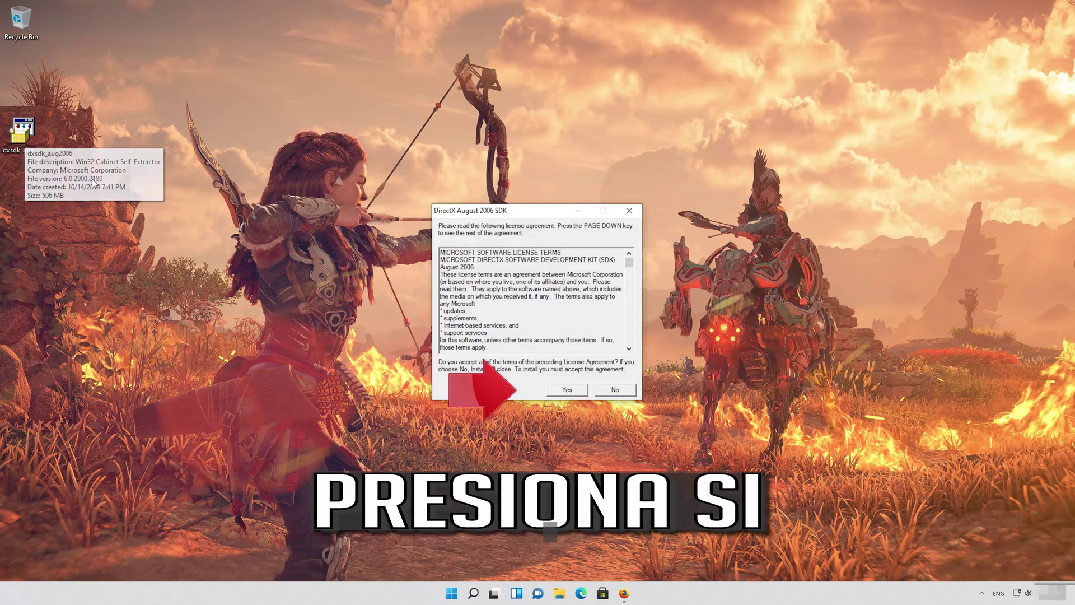
left_click(567, 390)
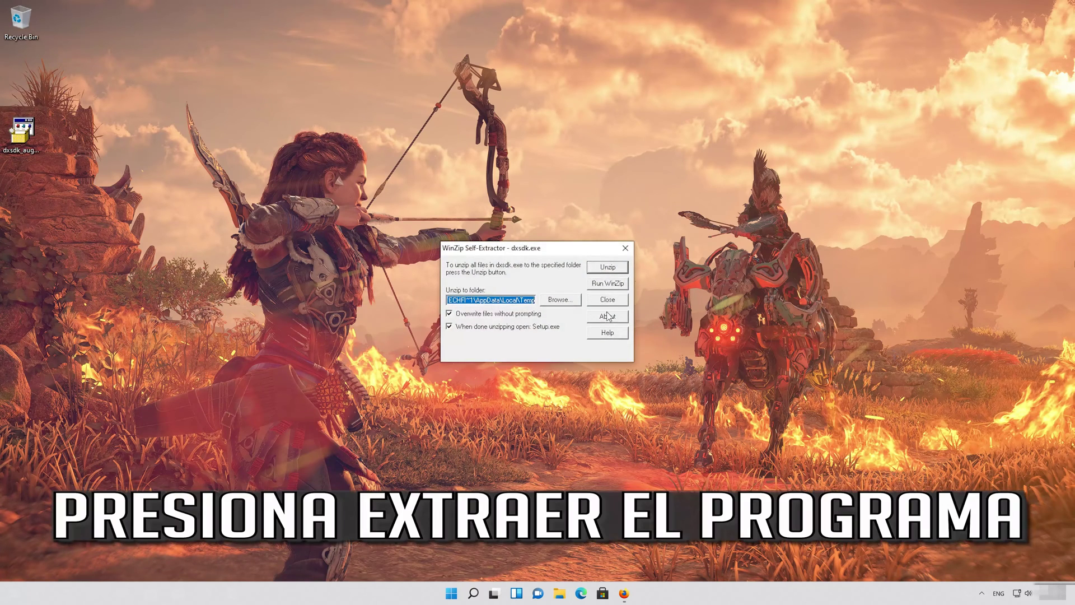
left_click(610, 270)
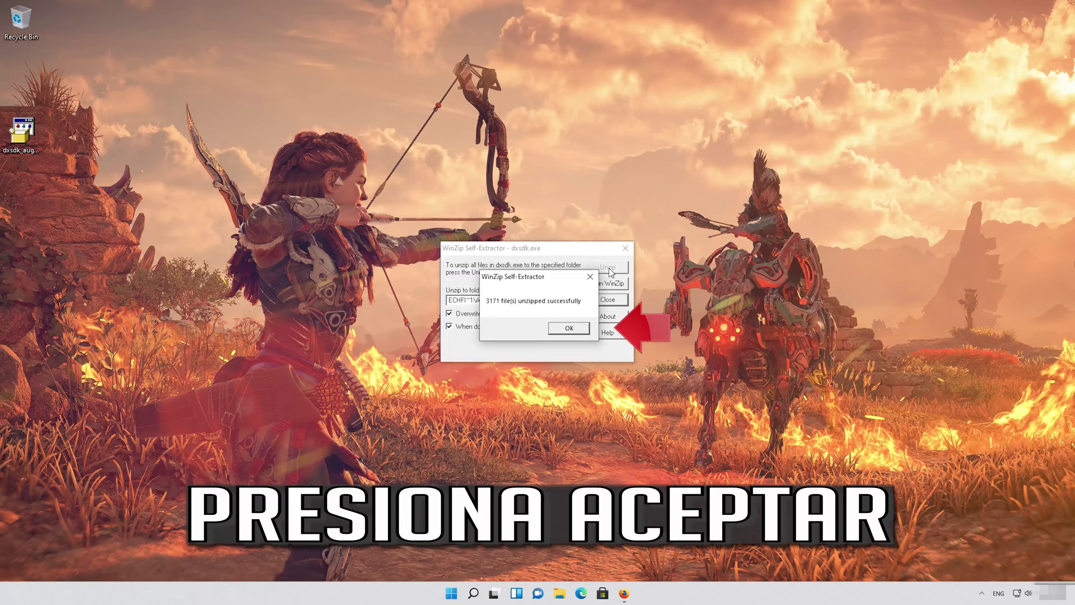
left_click(573, 330)
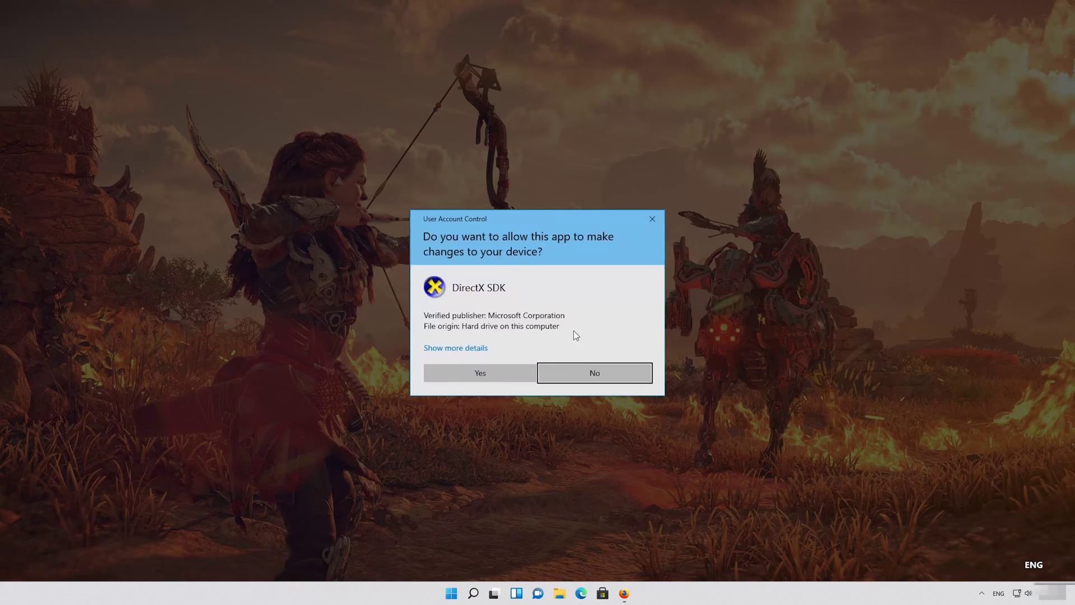
left_click(480, 373)
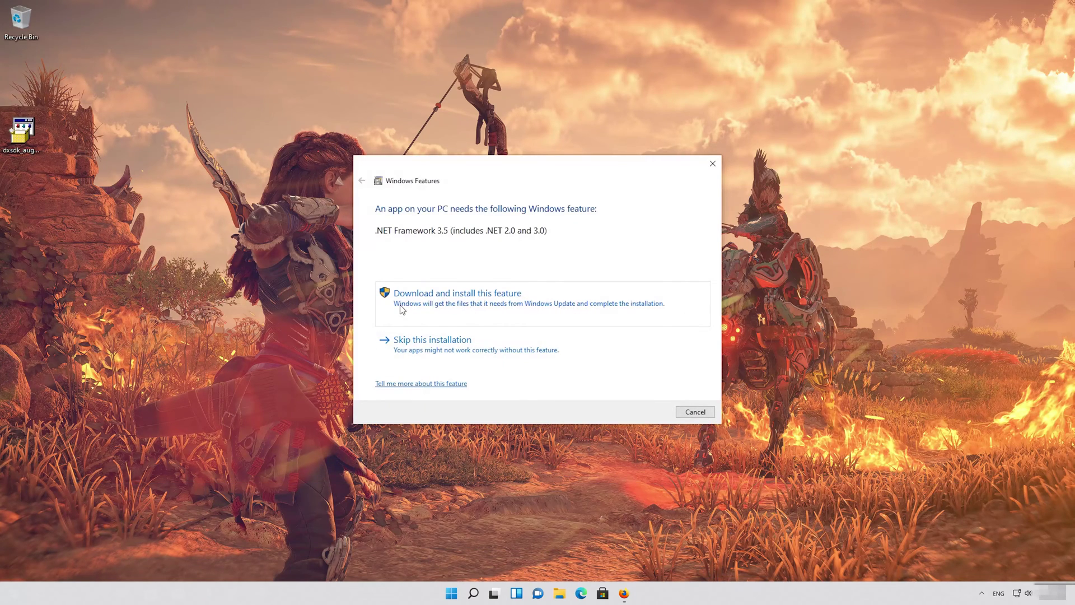
- Download and install the .NET Framework 3.5 feature, then accept the license and install Microsoft .NET Framework 1.1
left_click(402, 309)
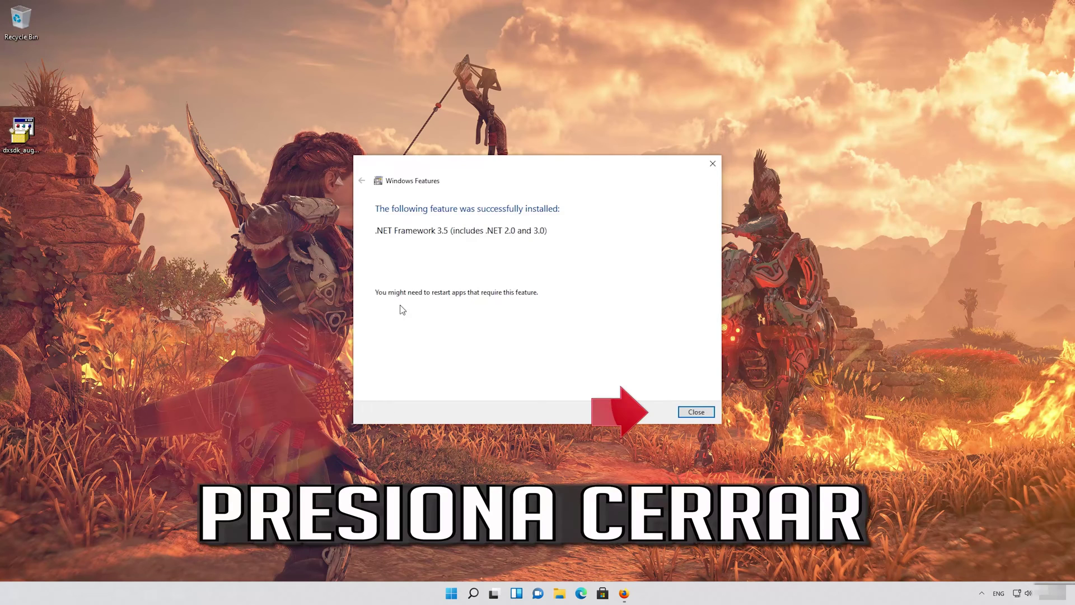
left_click(704, 415)
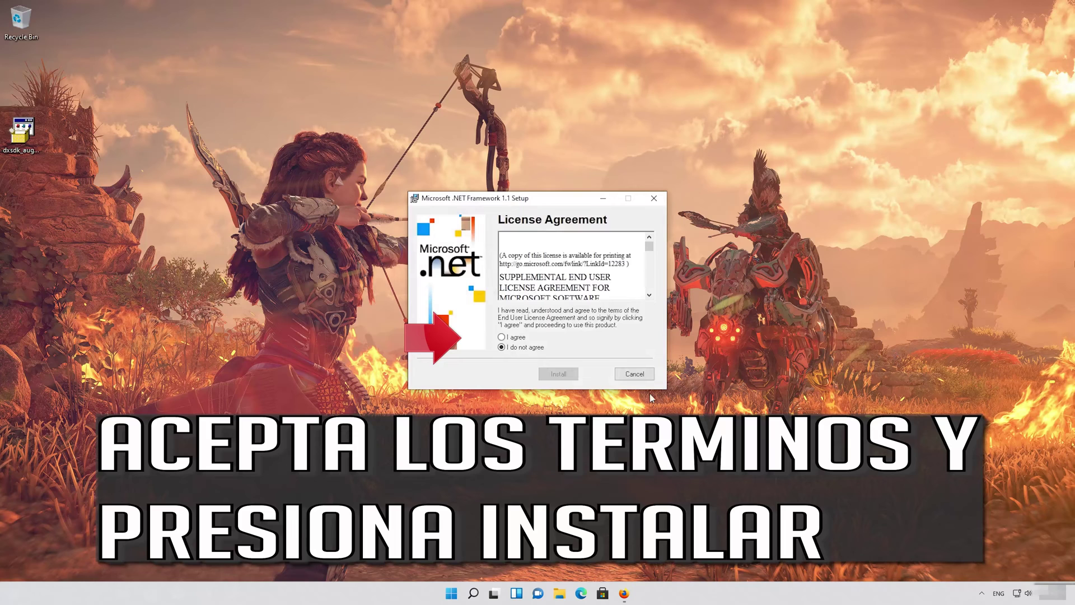
left_click(502, 338)
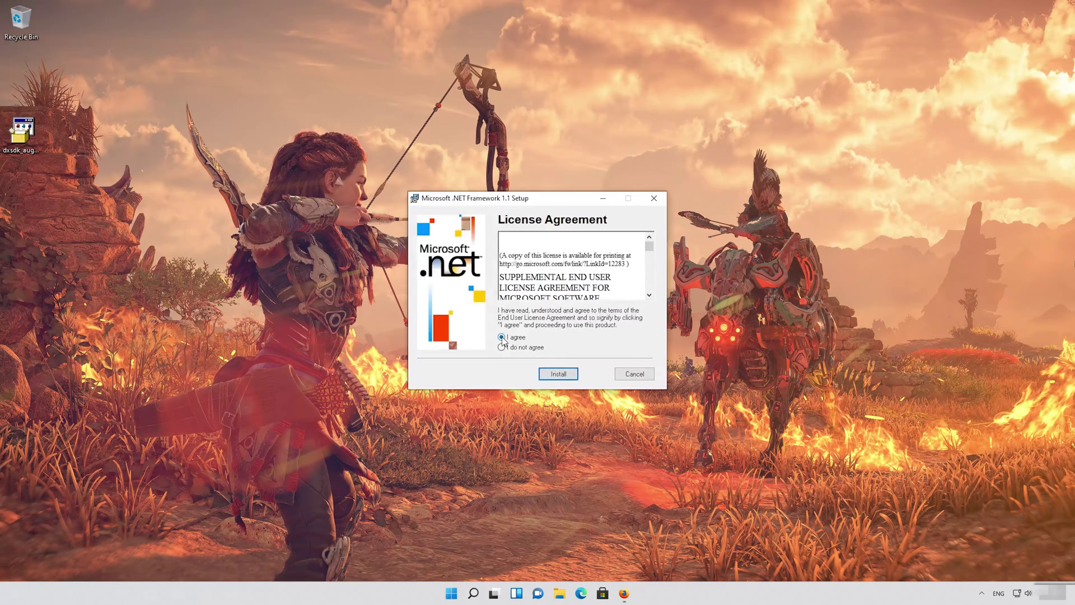
left_click(562, 376)
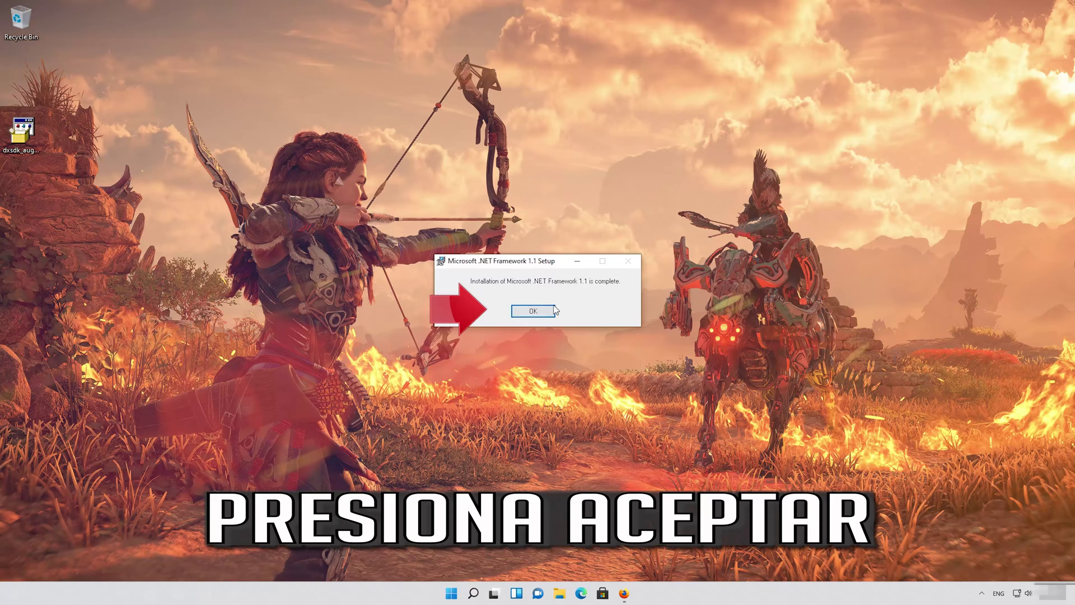
left_click(533, 311)
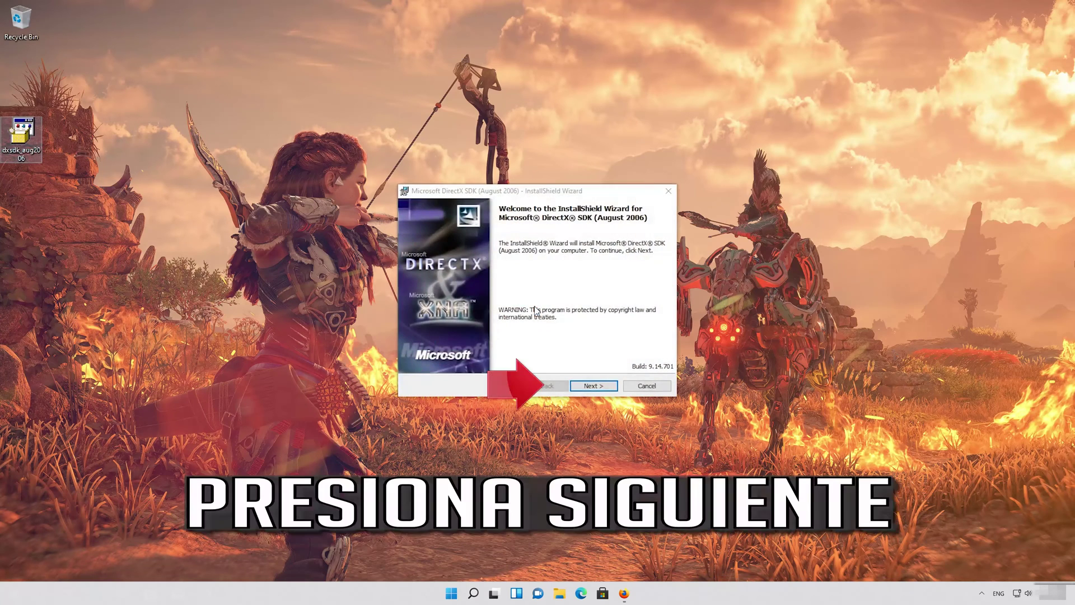
- Accept the license terms and install Microsoft DirectX SDK (August 2006) with the default features and location, finishing the wizard
left_click(600, 386)
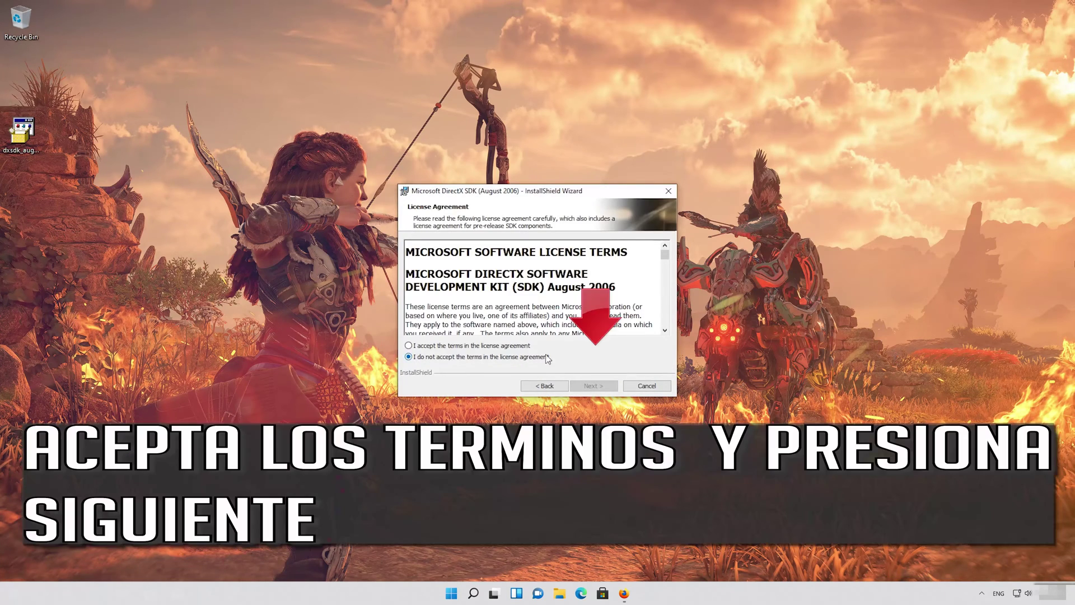
left_click(413, 347)
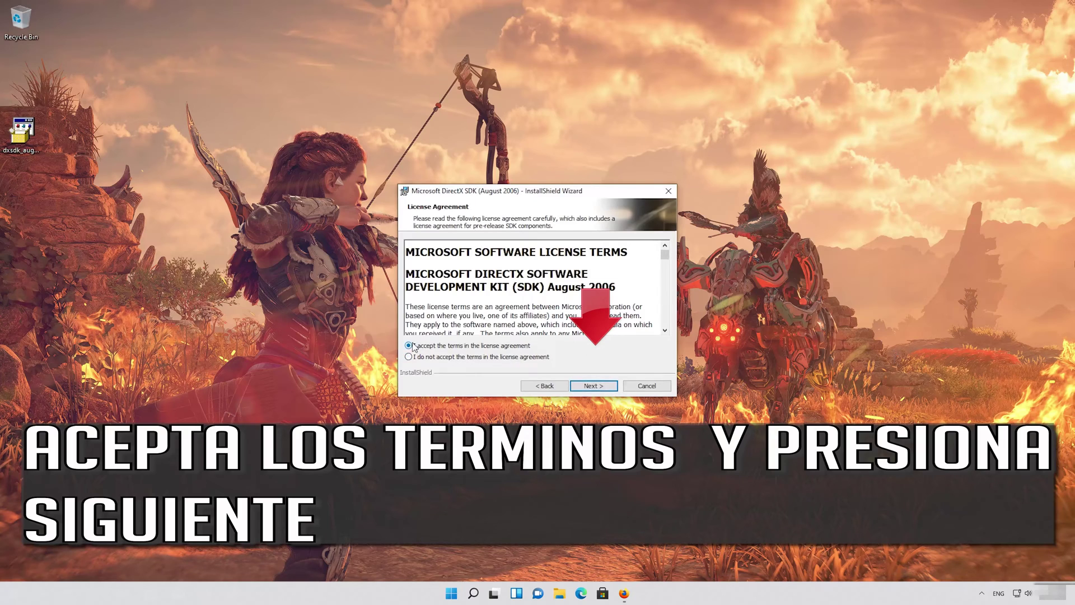
left_click(592, 390)
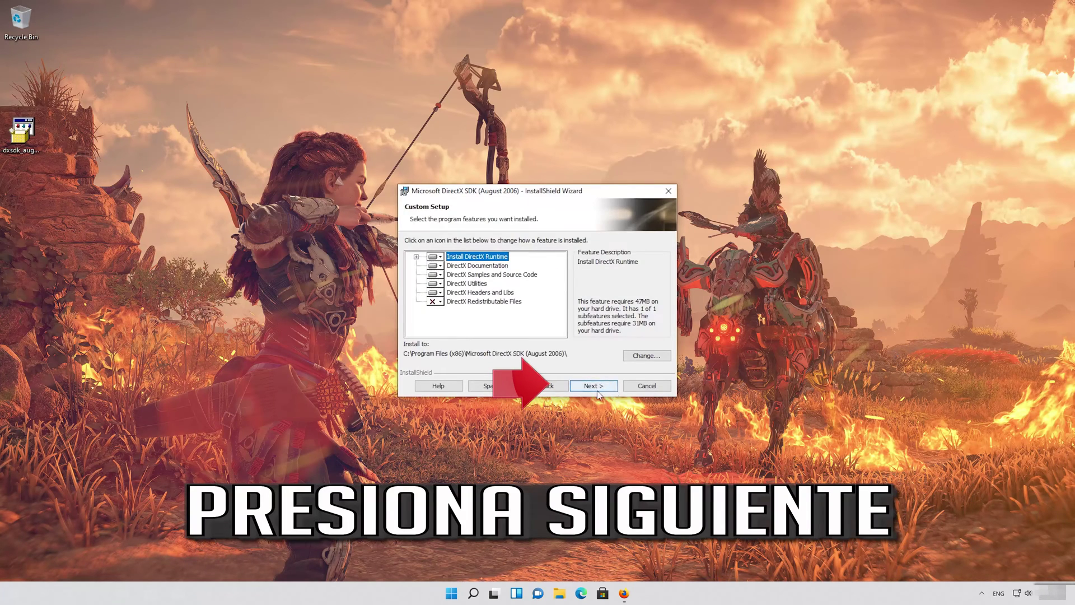
left_click(600, 388)
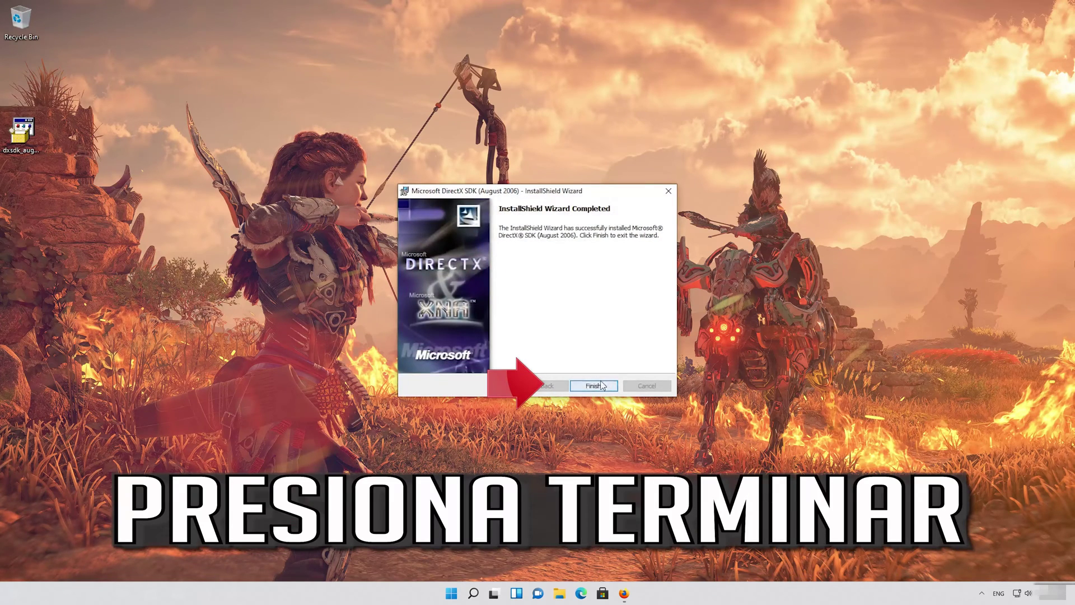
left_click(585, 388)
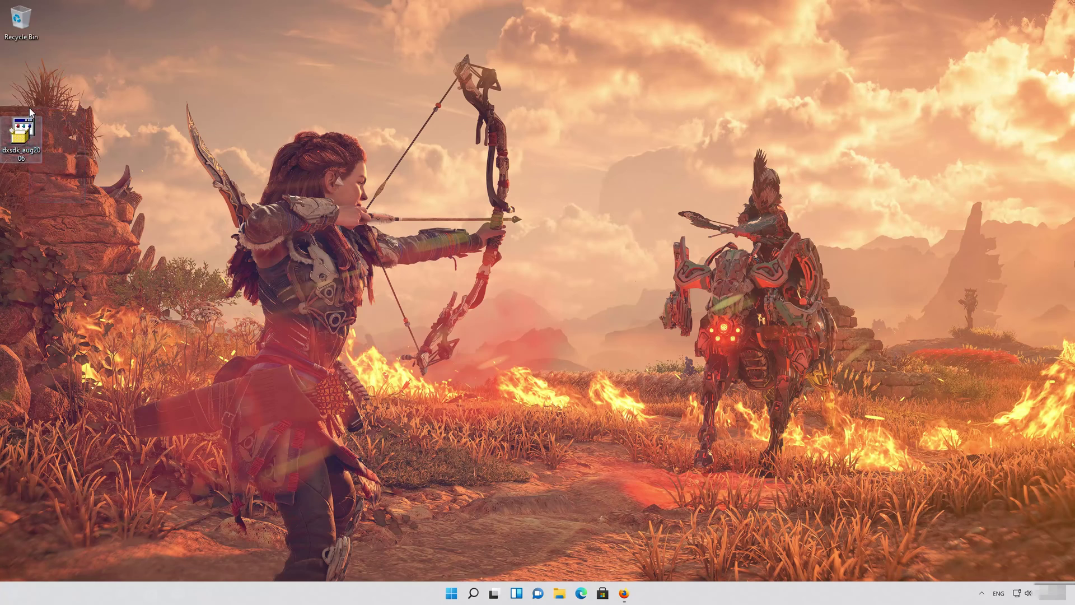
- Delete the dxsdk_aug2006 installer from the desktop and empty the Recycle Bin
key("Delete")
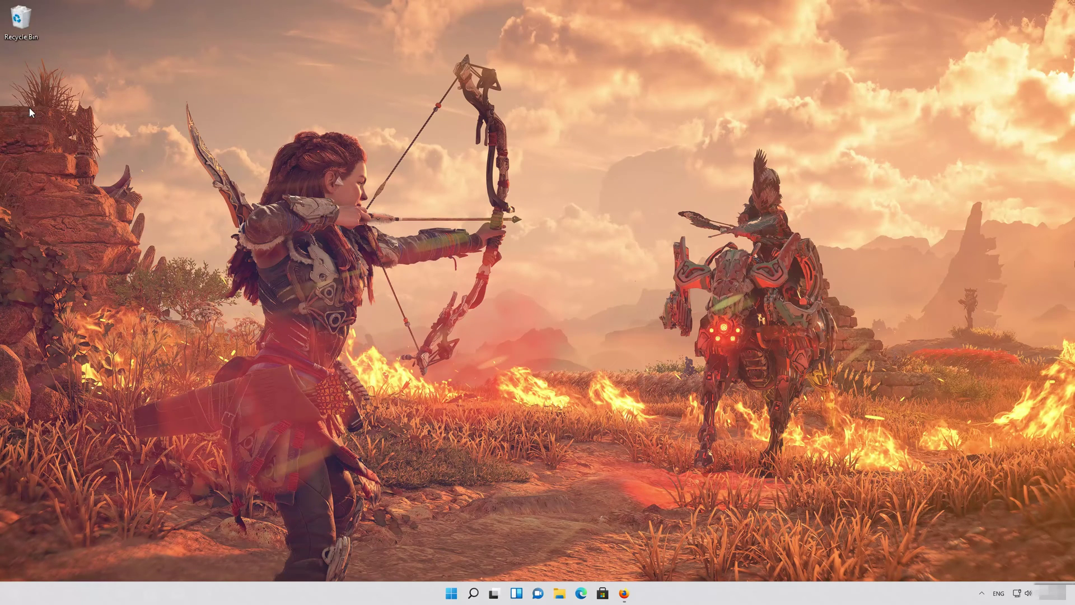
right_click(14, 32)
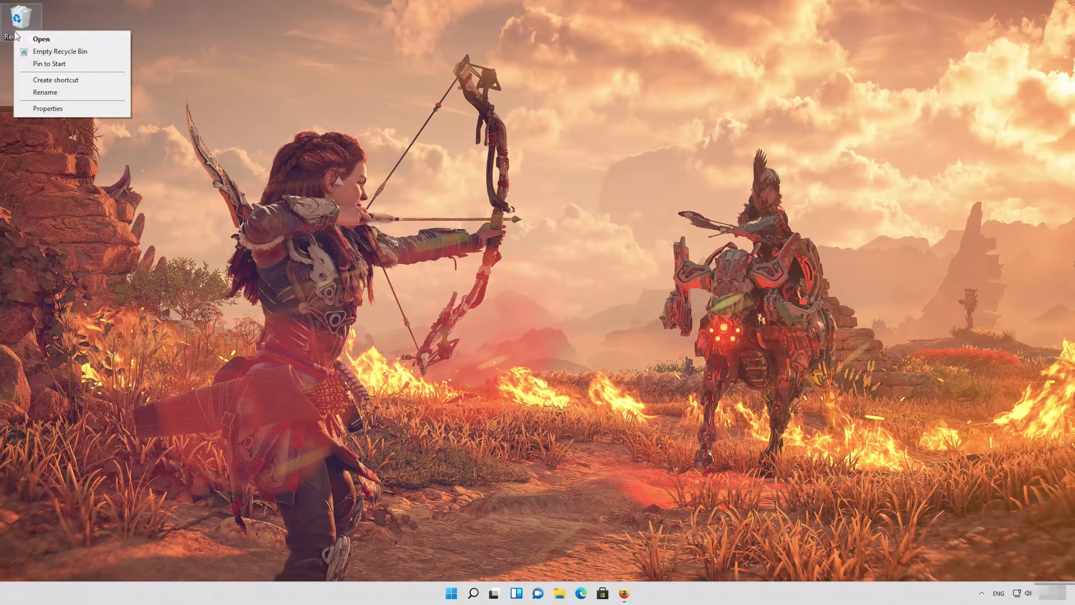
left_click(56, 51)
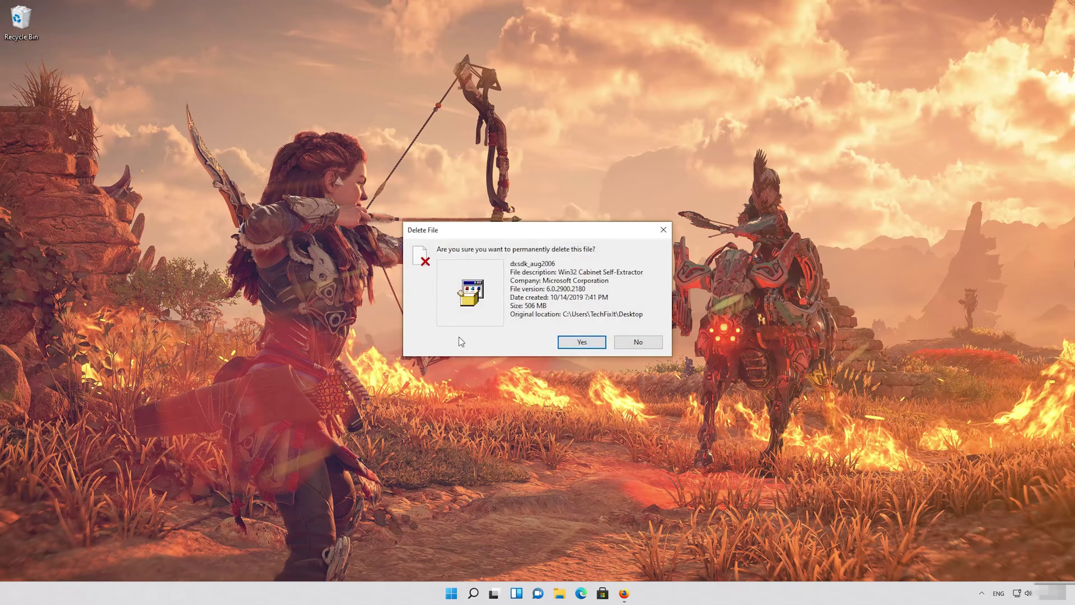
left_click(557, 342)
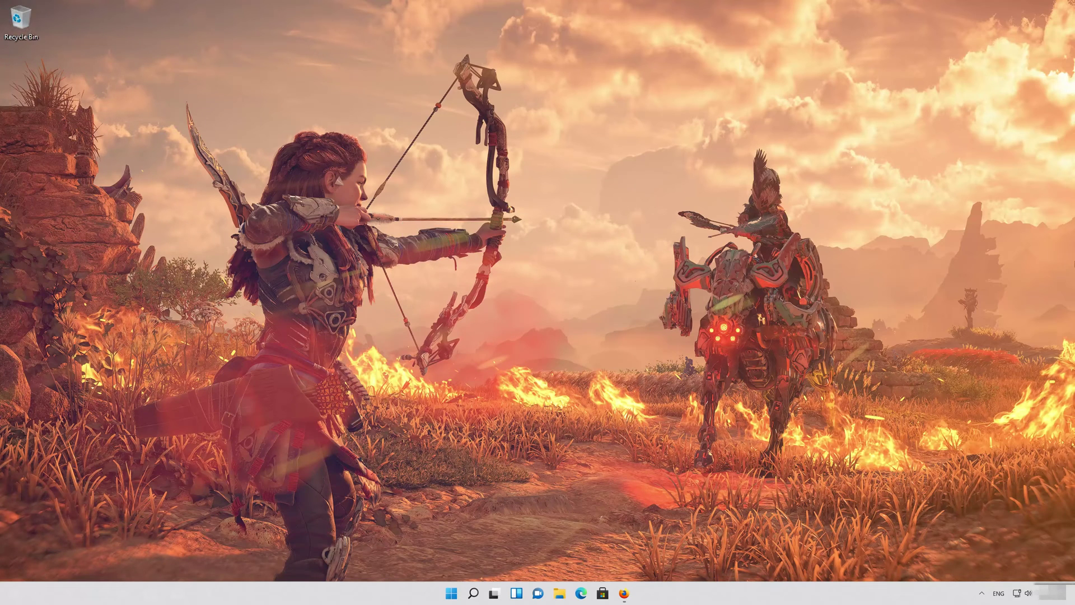
- Restart the computer
key("super")
left_click(14, 569)
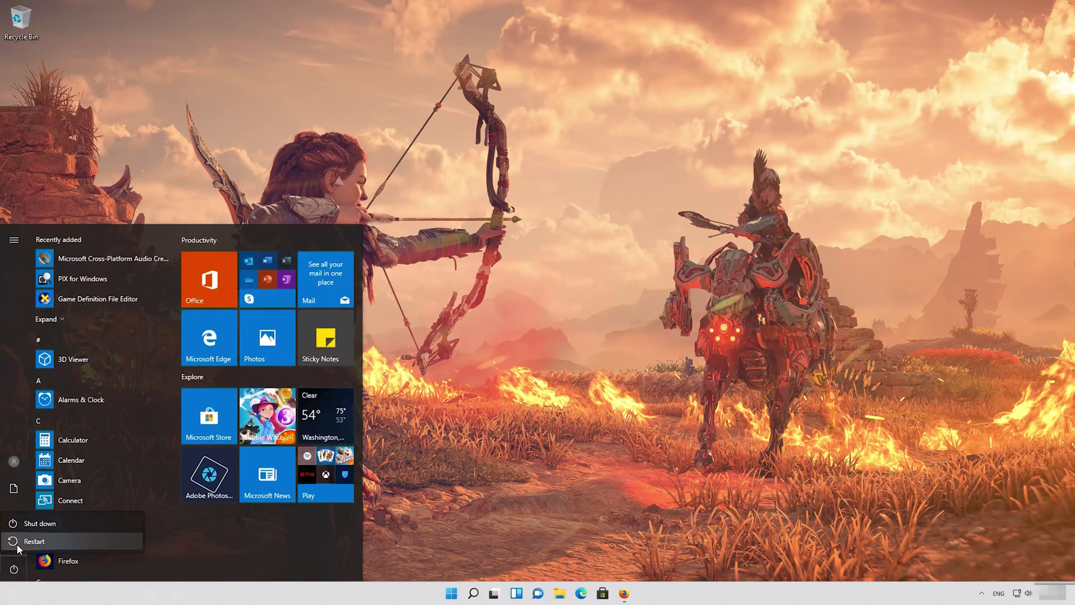
left_click(21, 542)
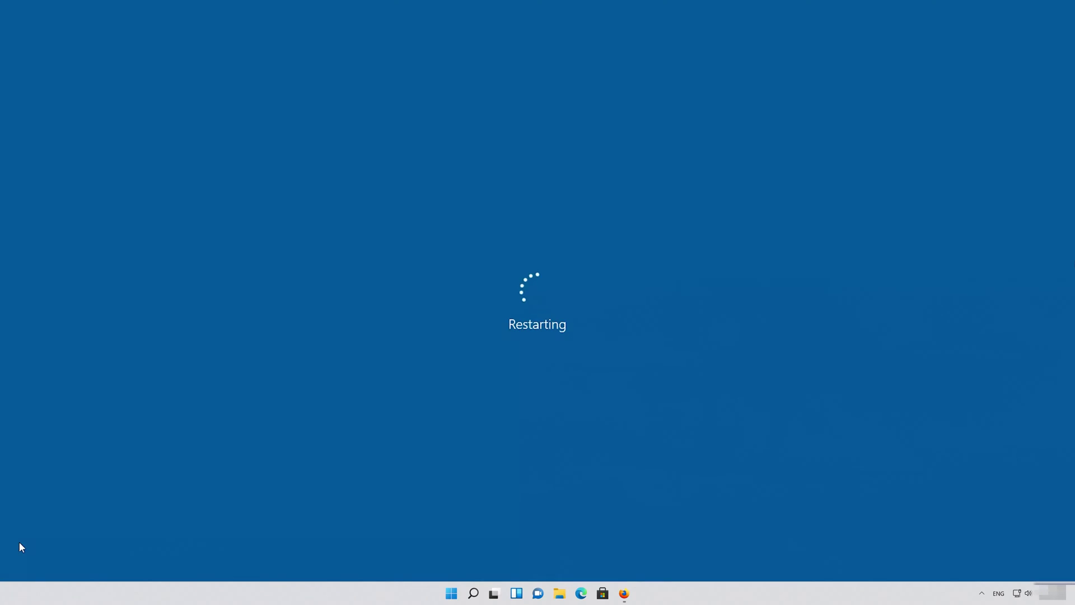